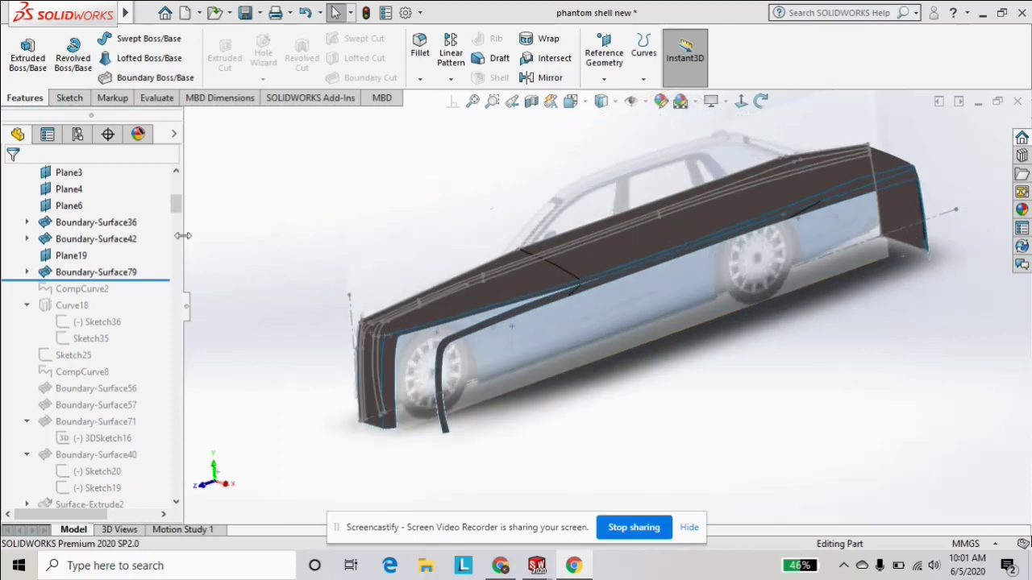
Roll the feature history back to just after CompCurve2 and start a new Composite Curve.
left_click_drag(174, 282, 164, 293)
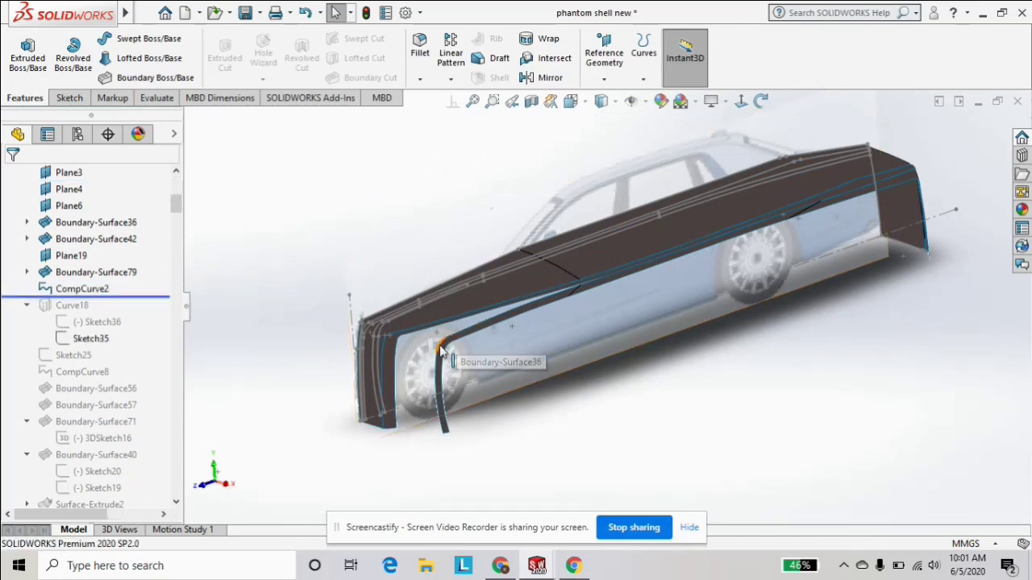
left_click(648, 63)
left_click(687, 135)
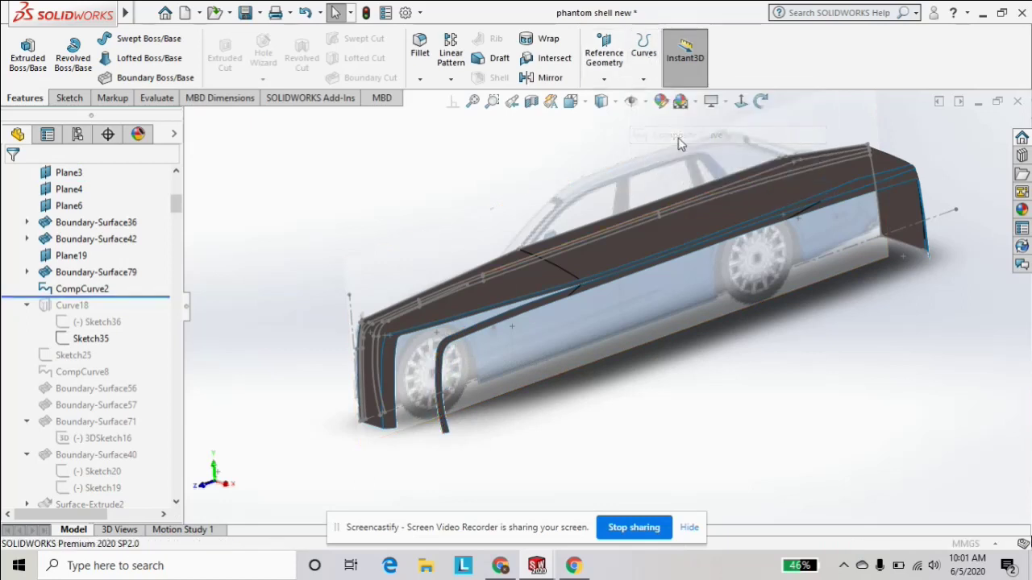
scroll(467, 362, "down", 5)
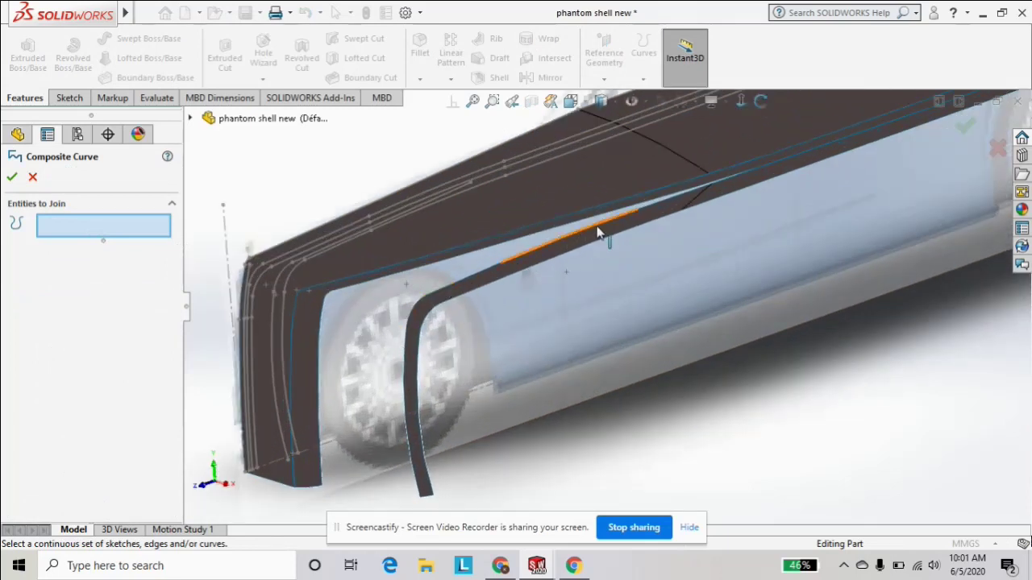
Cancel the new composite curve and reopen CompCurve2's definition.
left_click(33, 178)
left_click(80, 288)
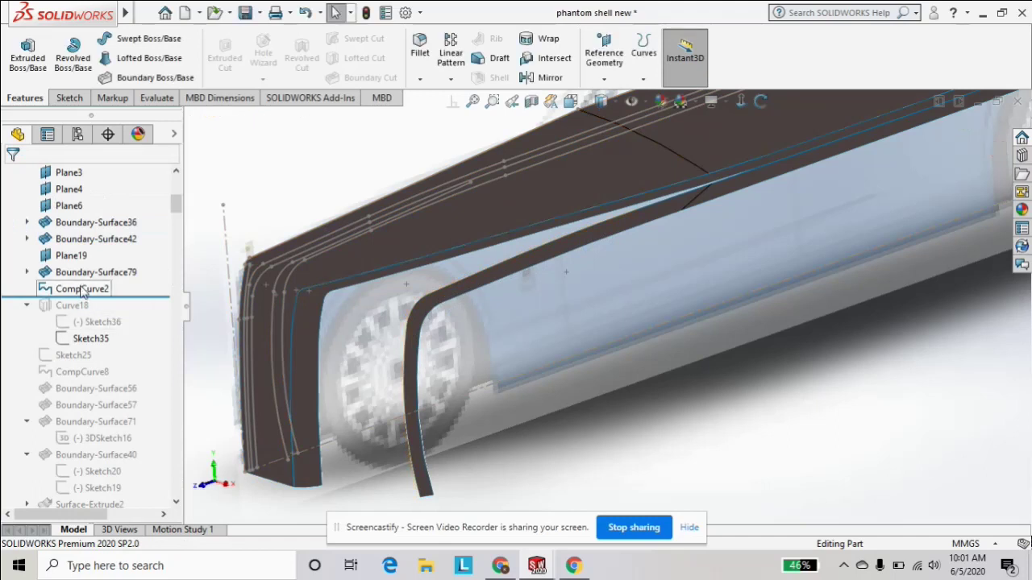
left_click(104, 244)
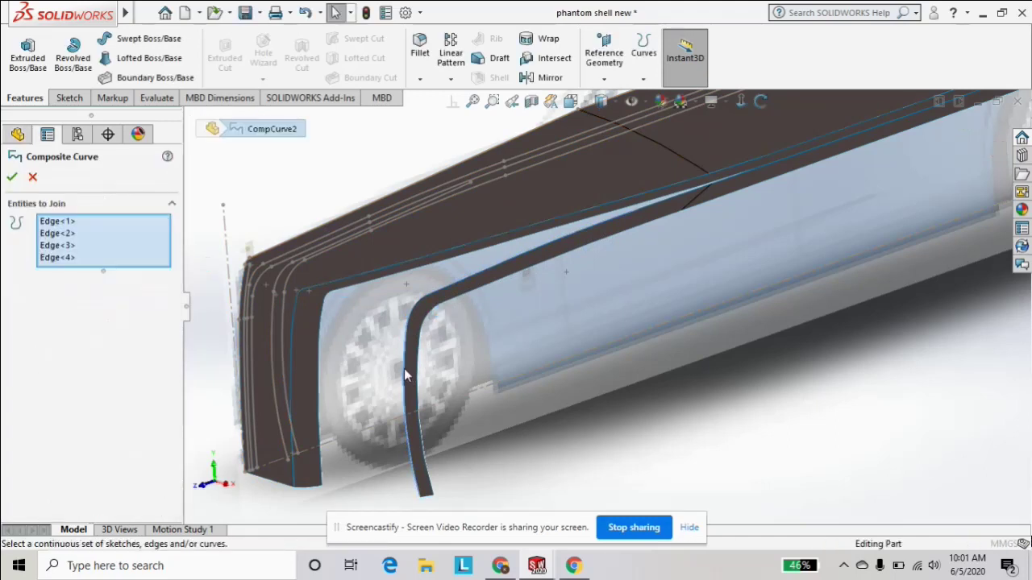
Review CompCurve2's joined edges Edge<1> to Edge<4> and confirm it unchanged.
left_click(60, 222)
left_click(61, 233)
left_click(61, 245)
left_click(61, 257)
left_click(11, 178)
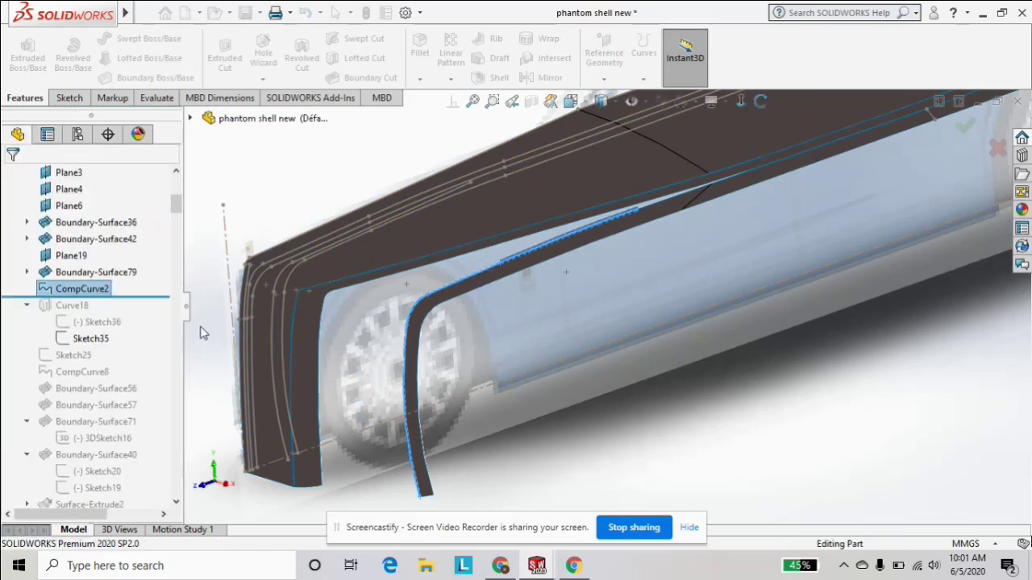
left_click_drag(141, 298, 146, 332)
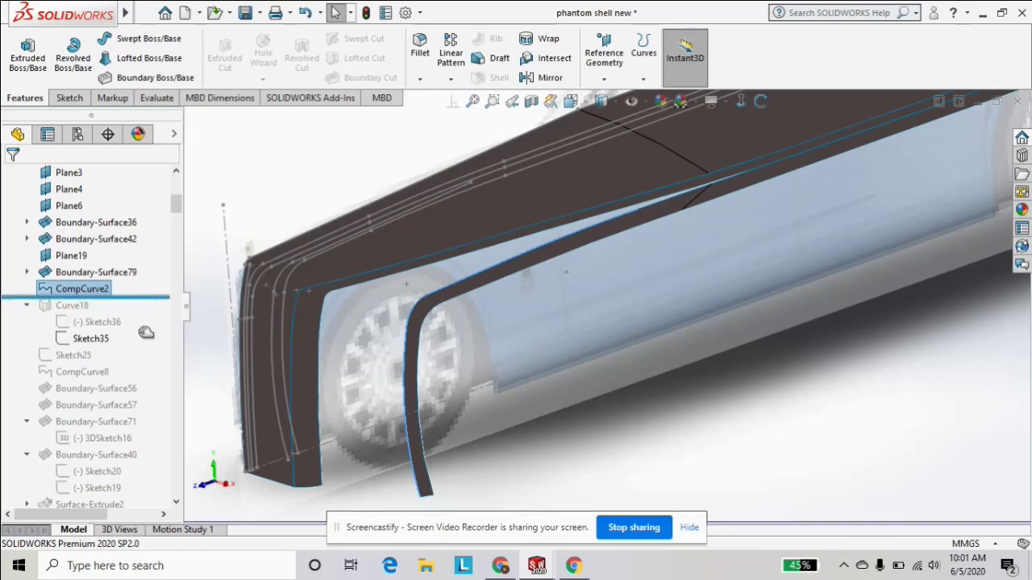
Roll the history forward past Sketch35 and open Curve18's Sketch36 for editing.
left_click(145, 338)
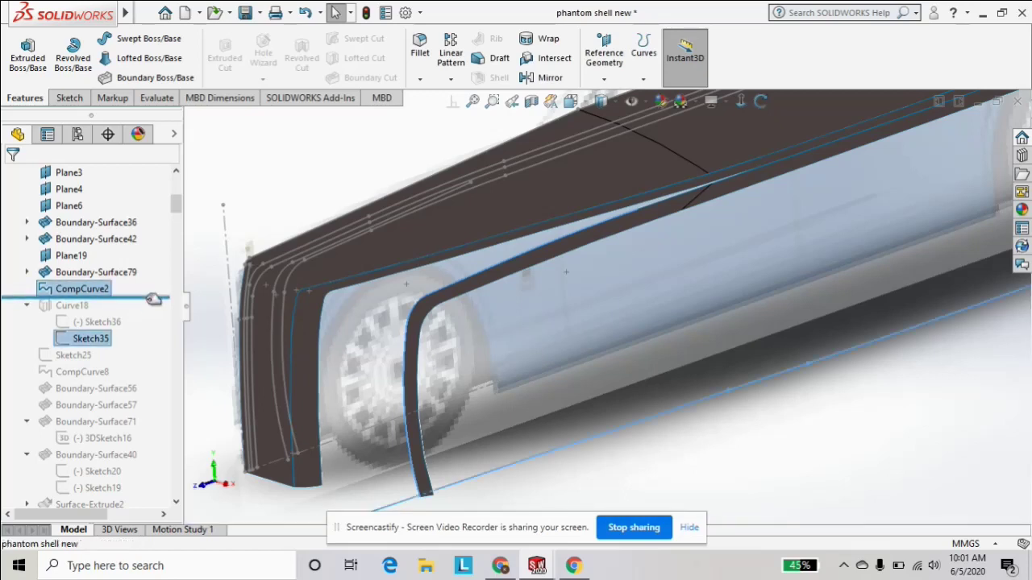
left_click_drag(152, 307, 147, 342)
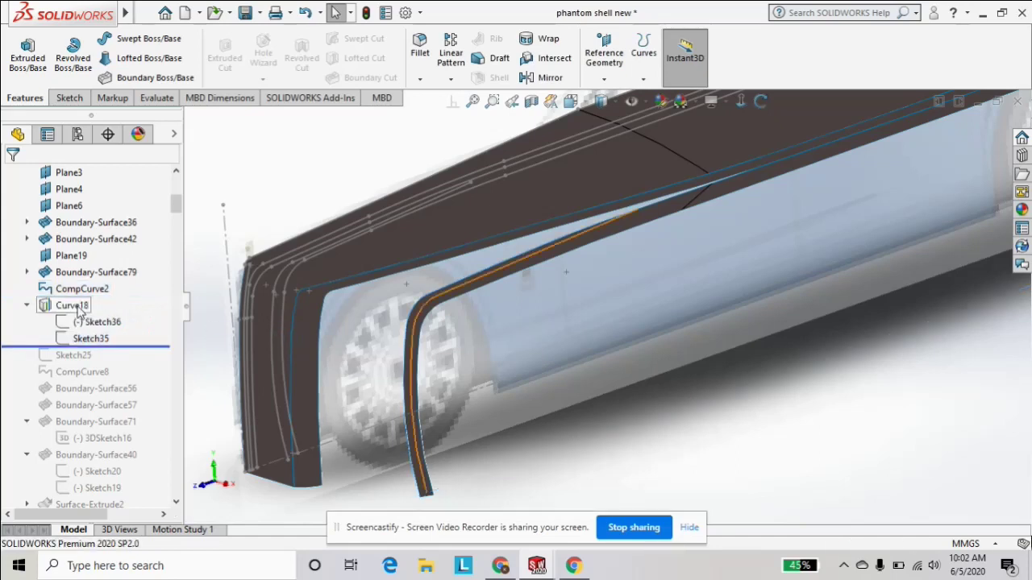
left_click(78, 310)
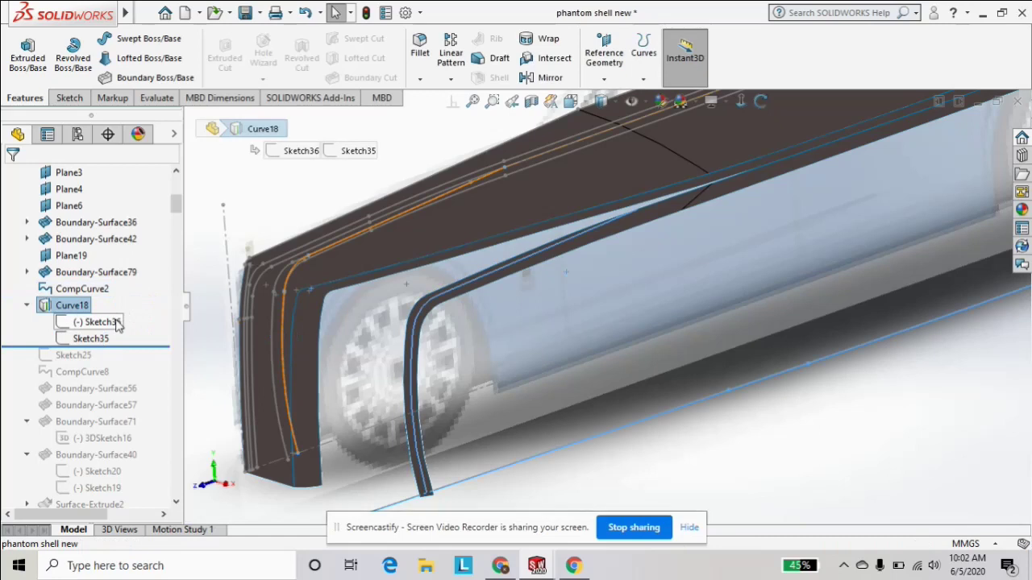
left_click(99, 322)
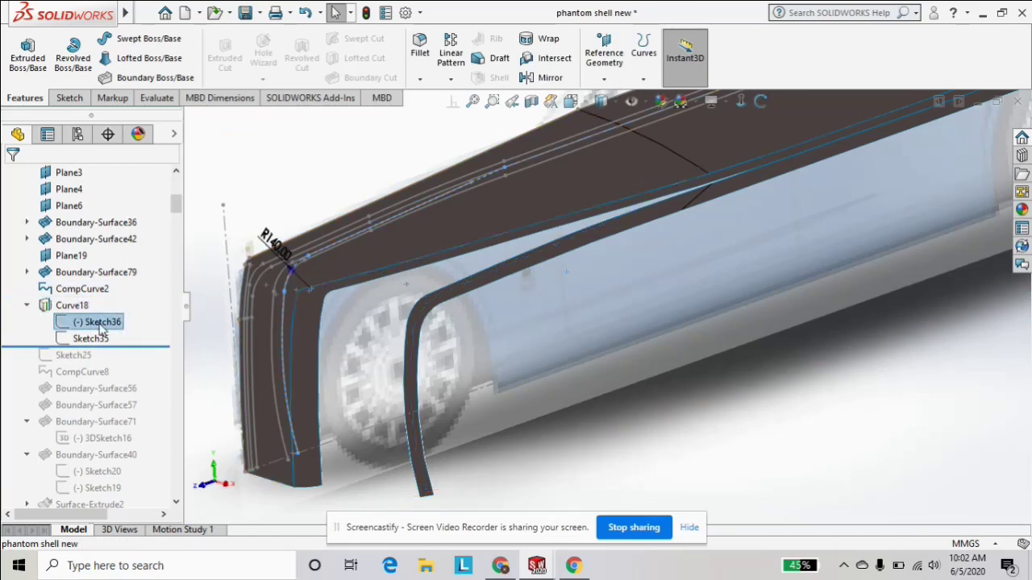
right_click(100, 325)
left_click(112, 235)
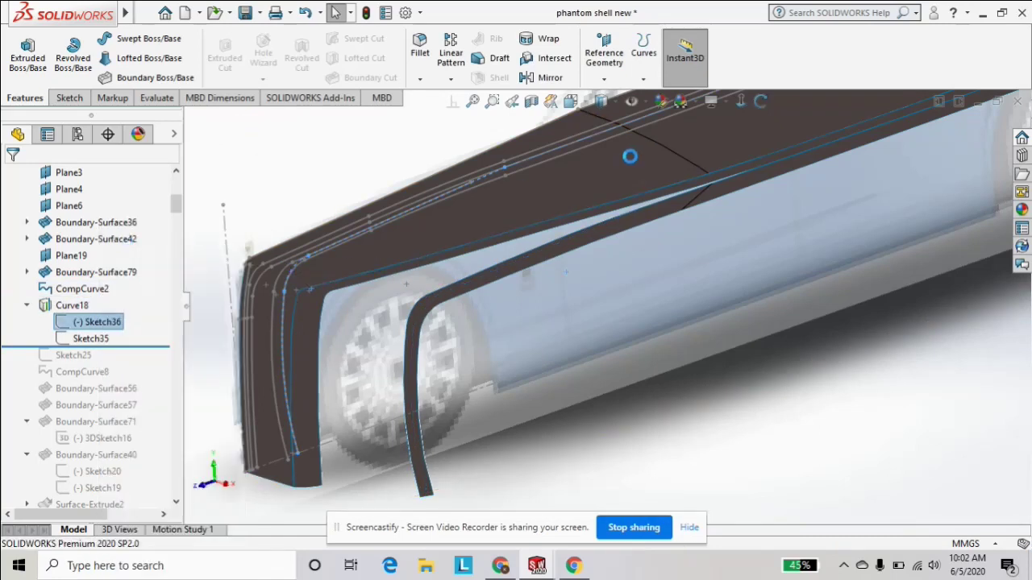
left_click(740, 101)
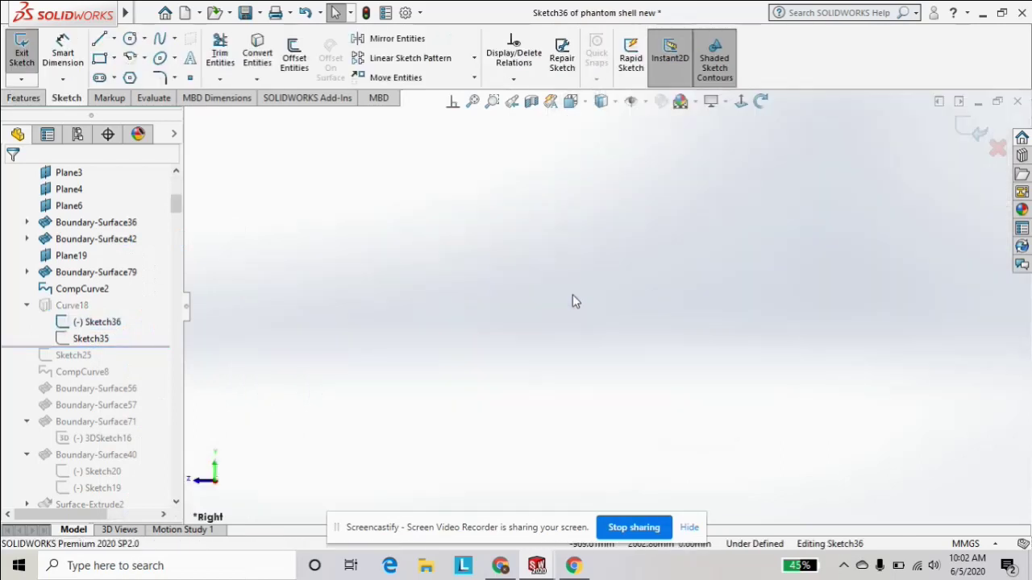
left_click(740, 103)
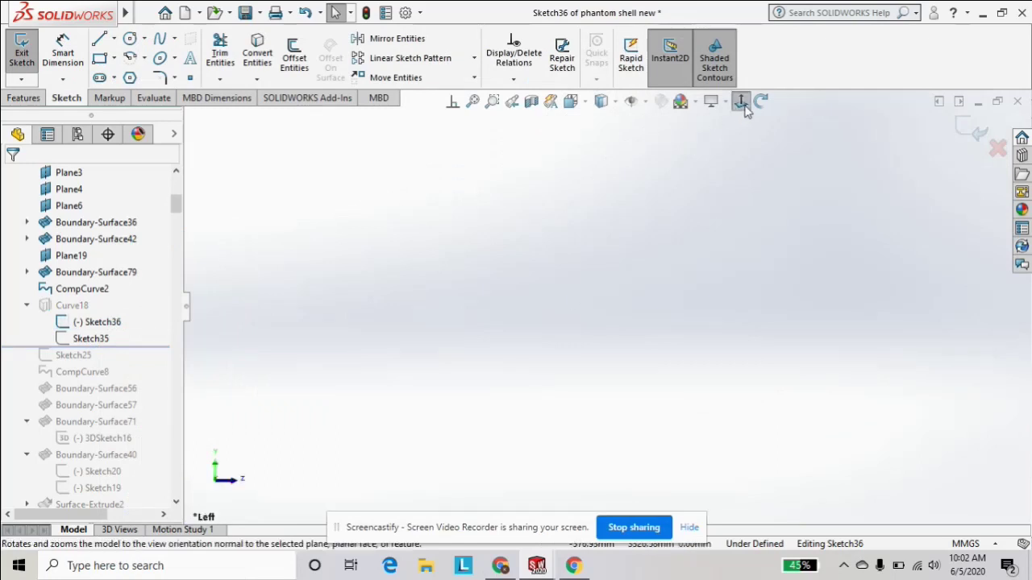
left_click(741, 102)
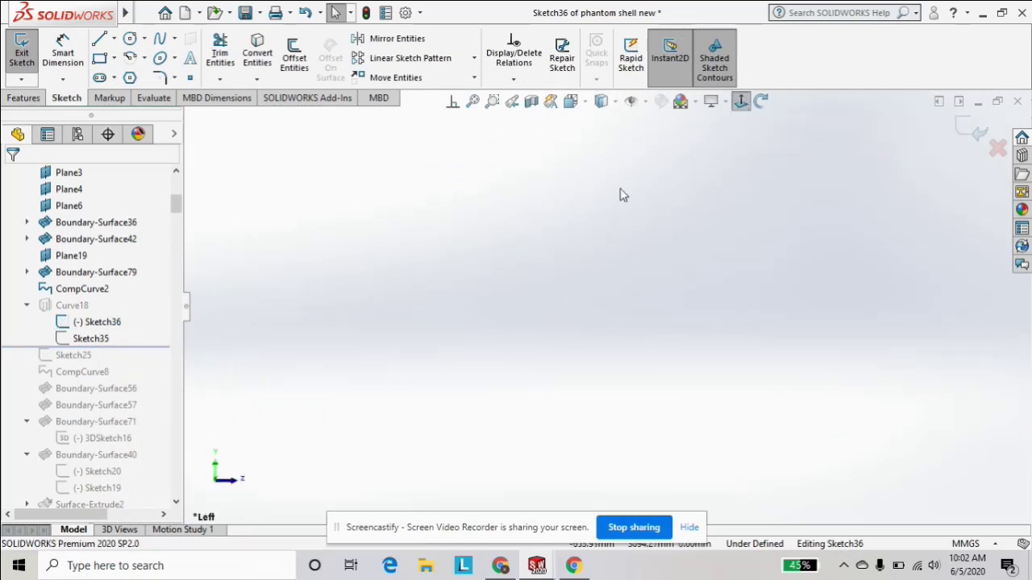
left_click(16, 58)
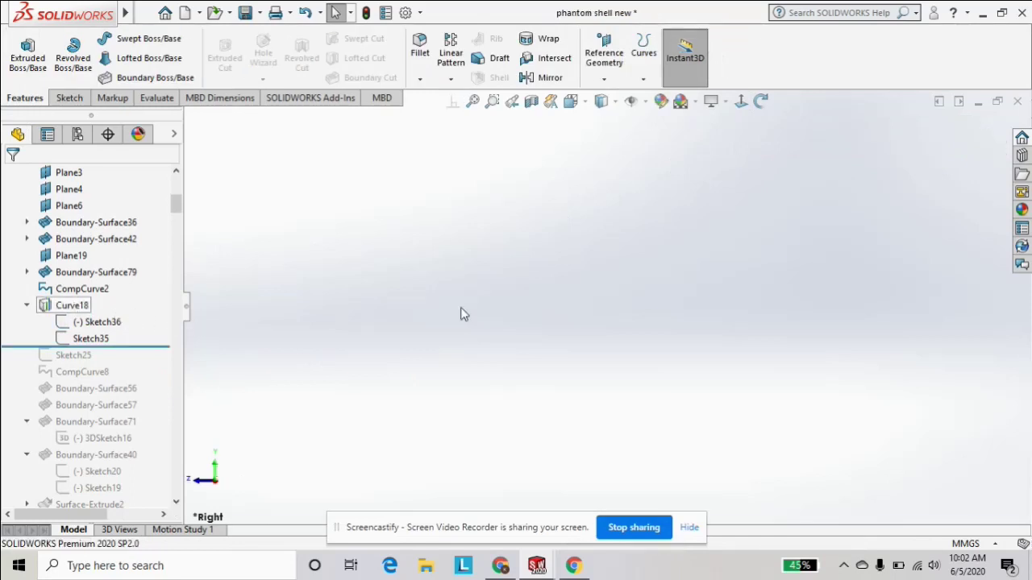
key("f")
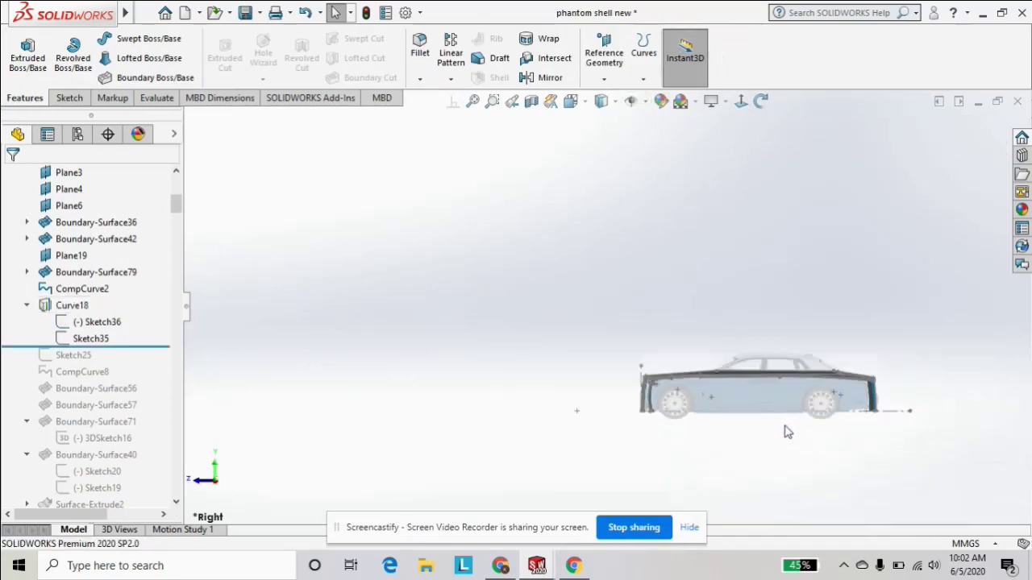
key("ctrl+shift+z")
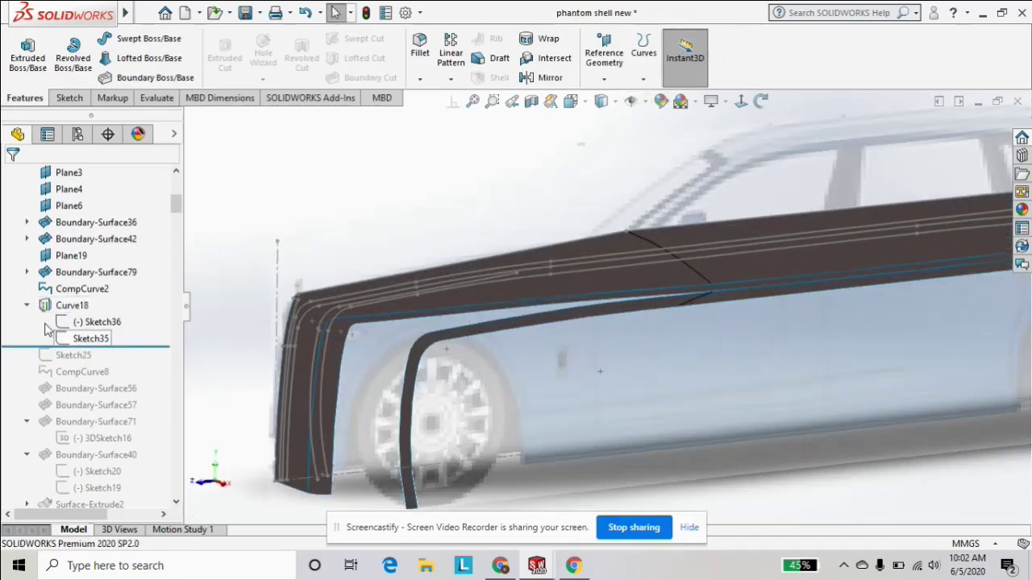
left_click(95, 325)
left_click(144, 275)
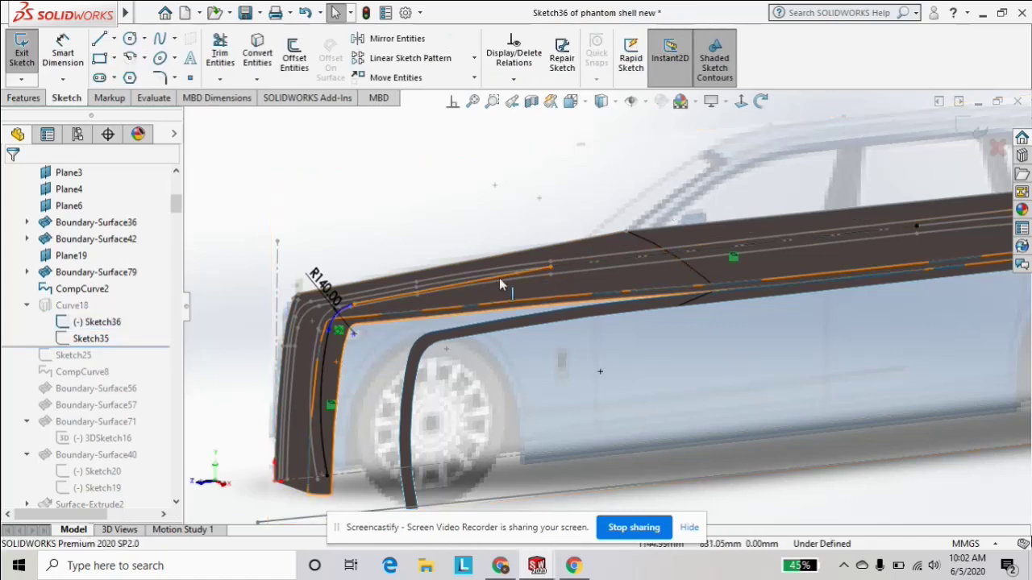
key("ctrl+4")
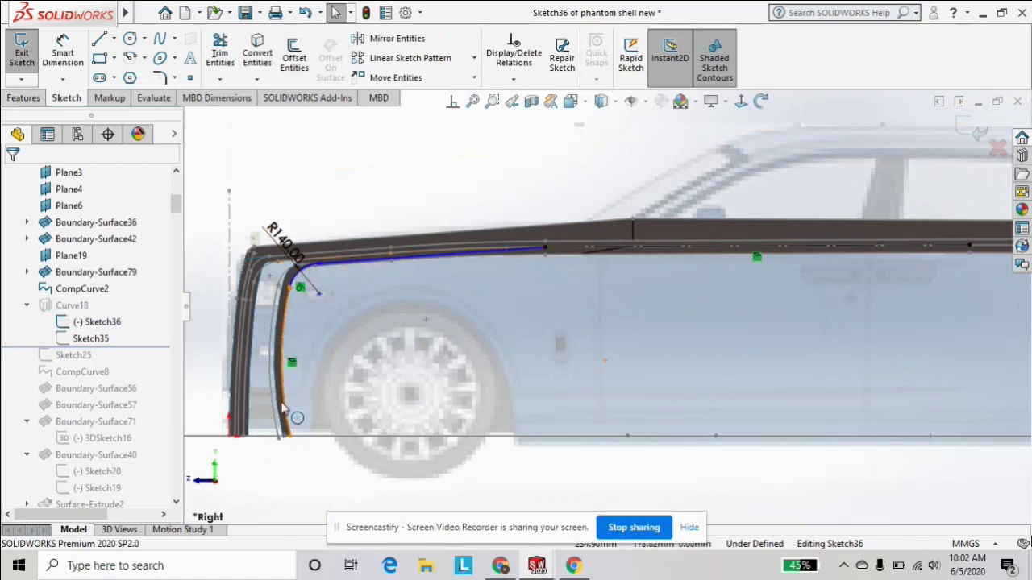
scroll(559, 399, "up", 1)
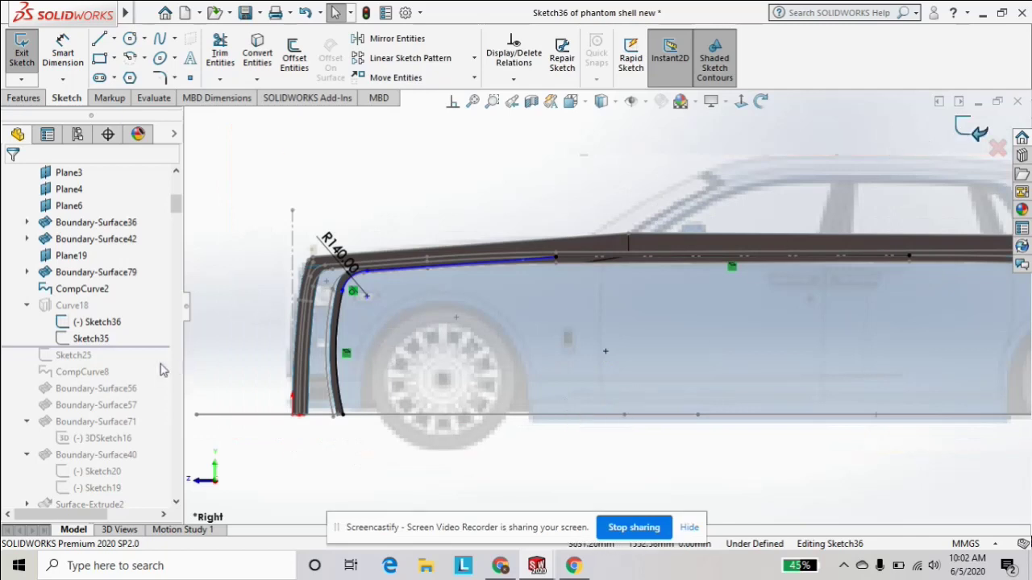
left_click(454, 329)
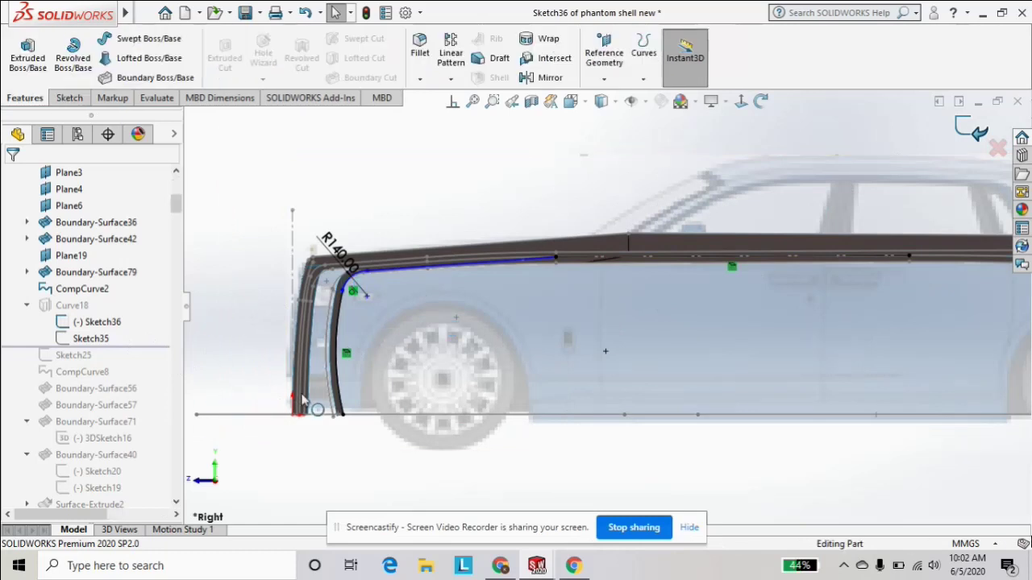
left_click(113, 343)
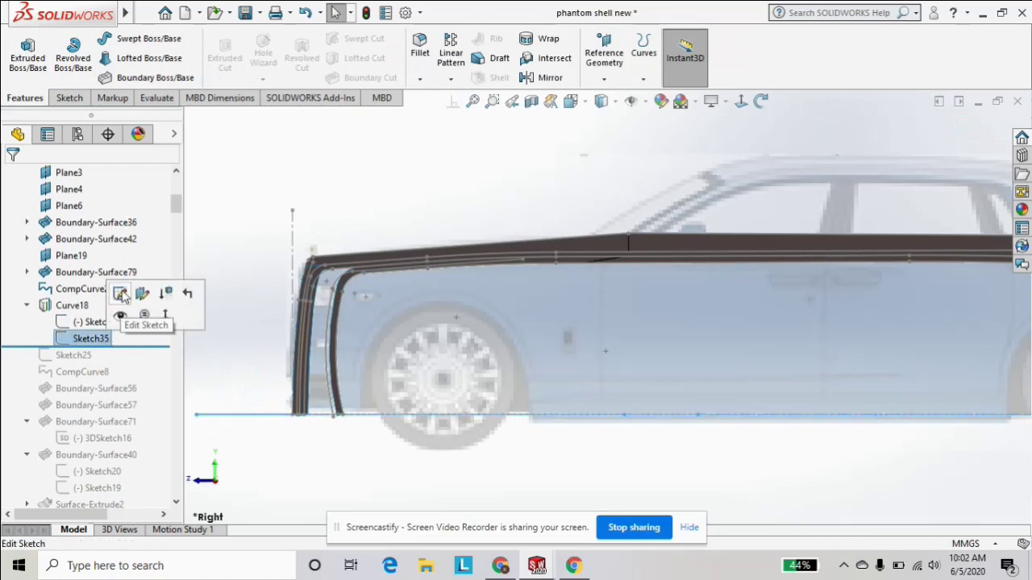
Open Sketch35 for editing and view it from the top.
left_click(119, 297)
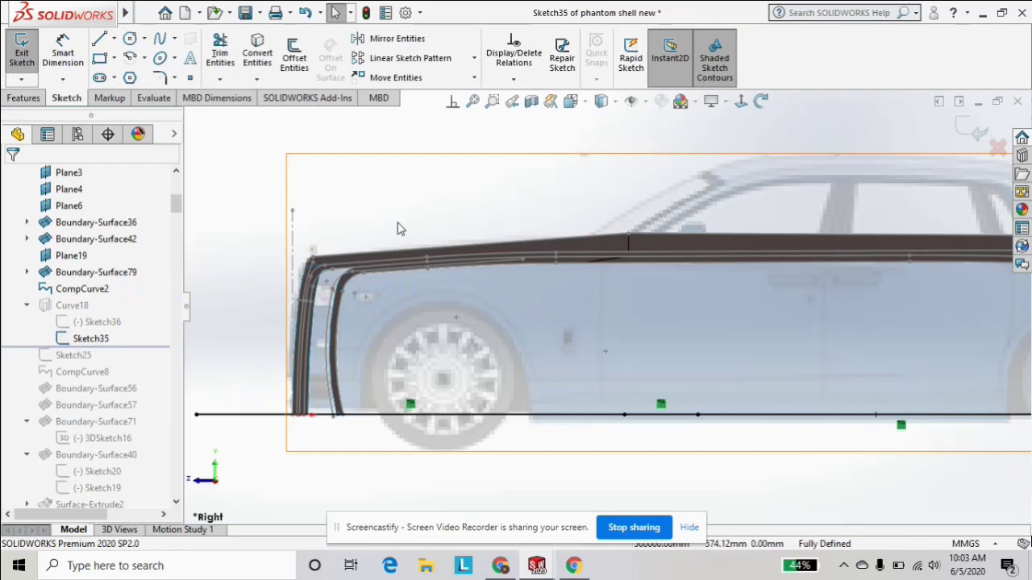
key("ctrl+5")
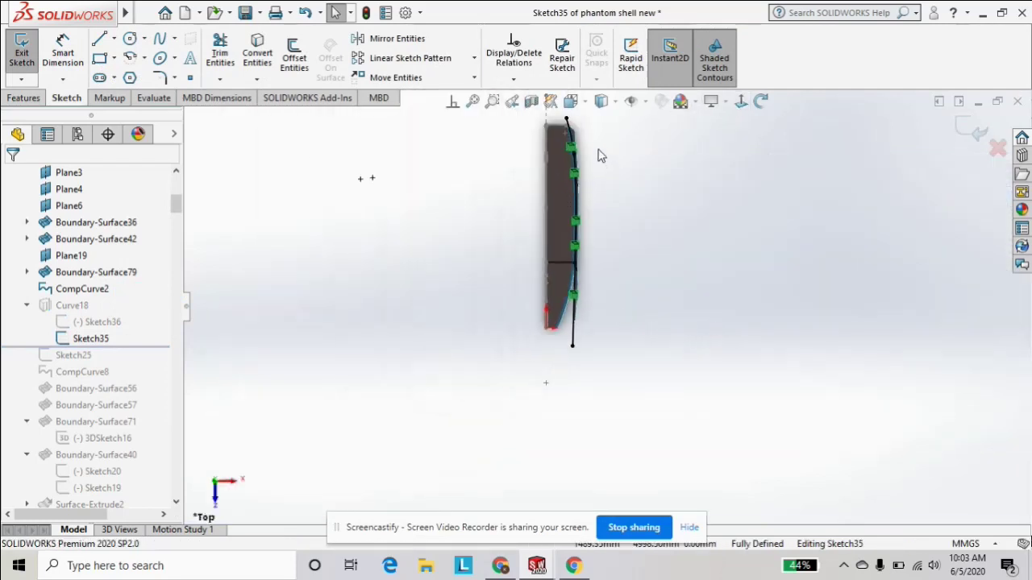
scroll(600, 156, "down", 2)
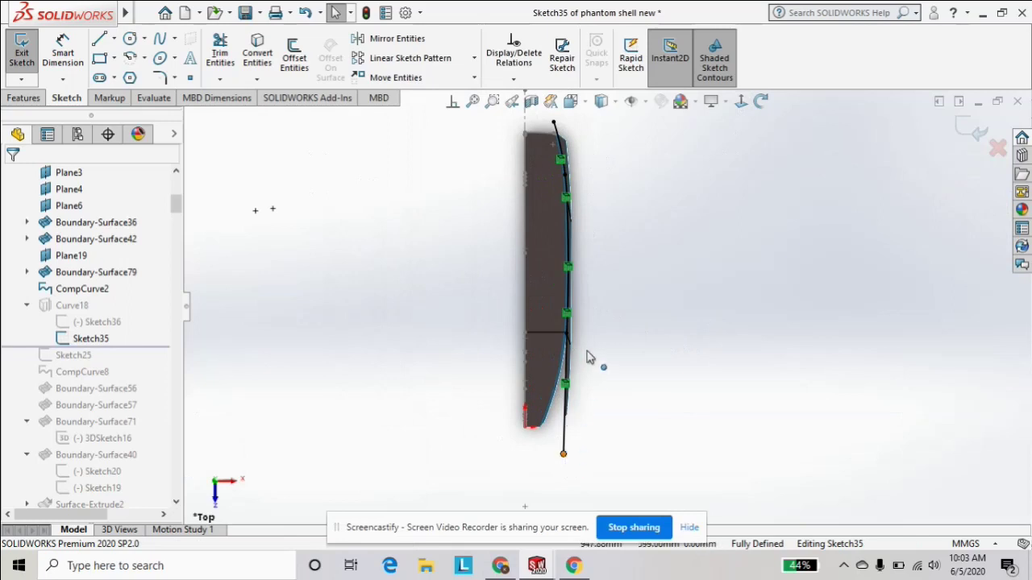
scroll(589, 359, "down", 1)
scroll(590, 350, "down", 1)
scroll(589, 350, "down", 1)
scroll(565, 493, "down", 1)
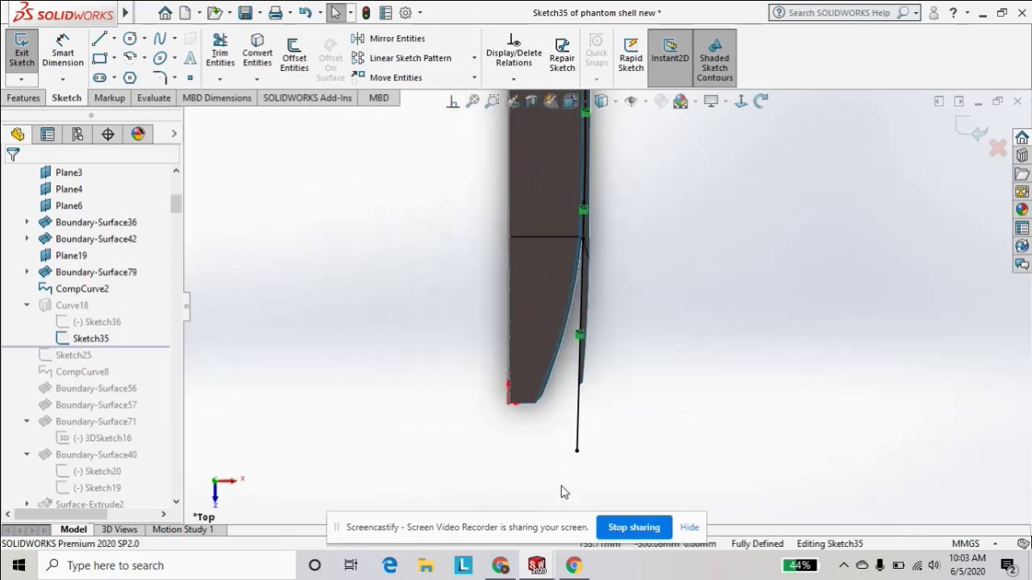
Zoom in on the bottom of the Sketch35 profile and start Smart Dimension with D.
scroll(606, 238, "up", 2)
scroll(617, 187, "down", 1)
scroll(595, 149, "down", 2)
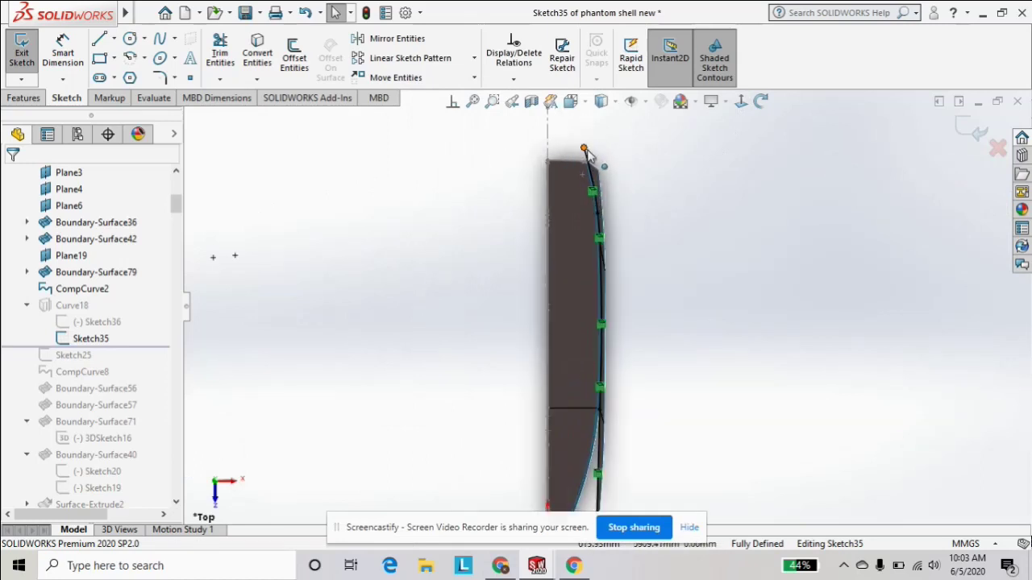
scroll(595, 164, "down", 1)
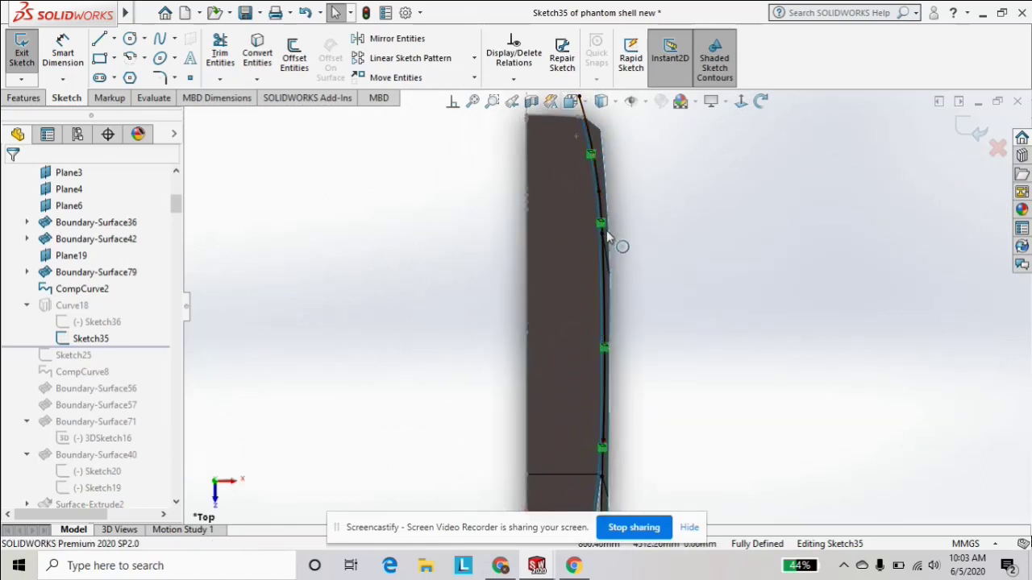
scroll(606, 451, "up", 1)
scroll(606, 465, "down", 2)
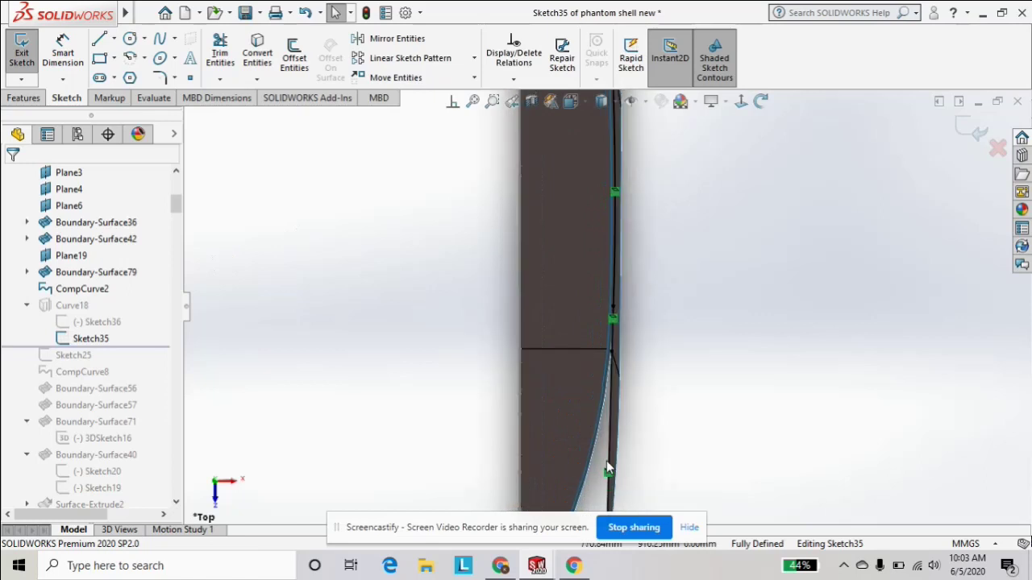
scroll(607, 464, "down", 1)
scroll(608, 455, "up", 1)
scroll(610, 443, "up", 1)
scroll(611, 433, "down", 1)
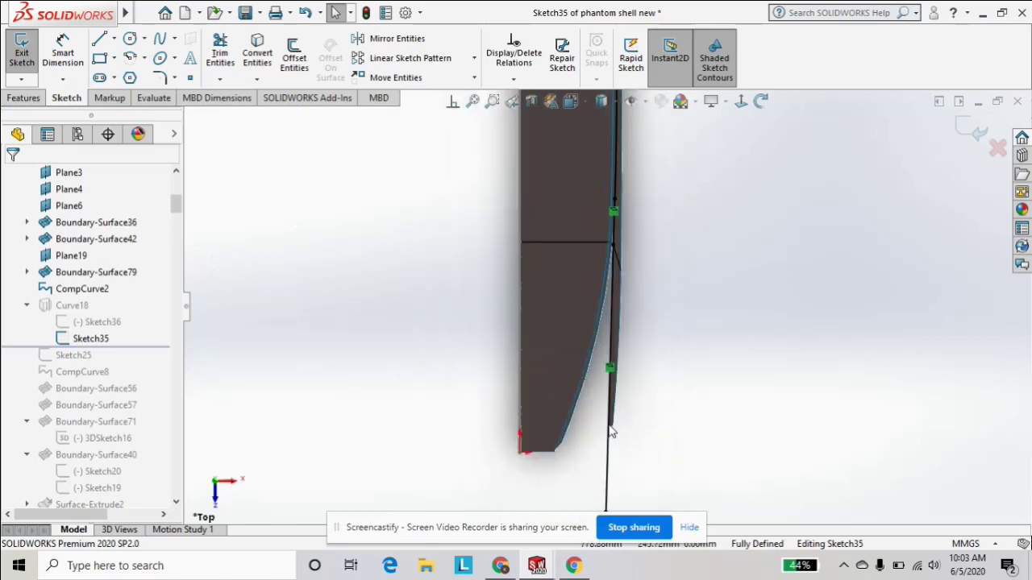
scroll(611, 423, "up", 1)
scroll(601, 458, "down", 2)
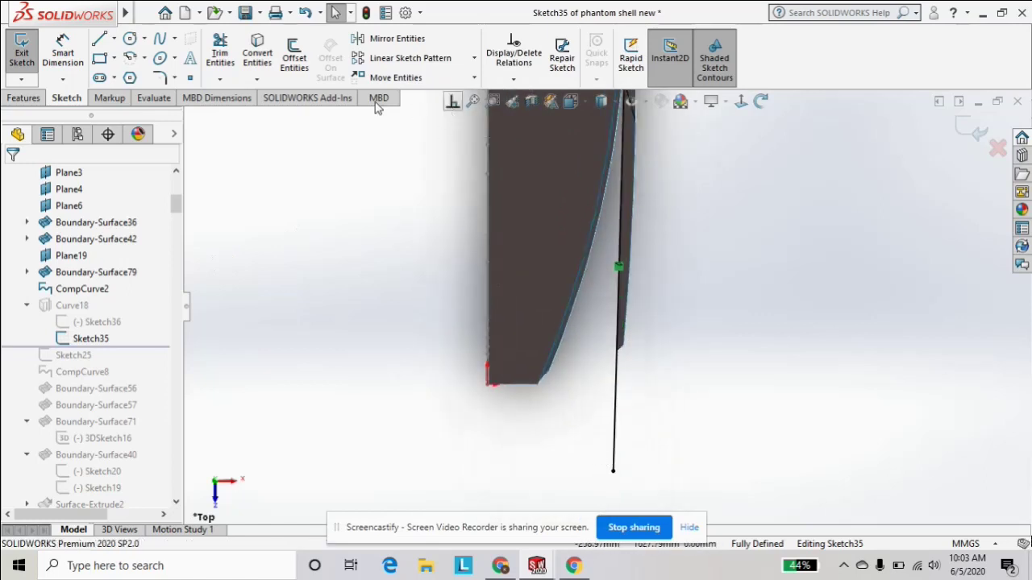
key("d")
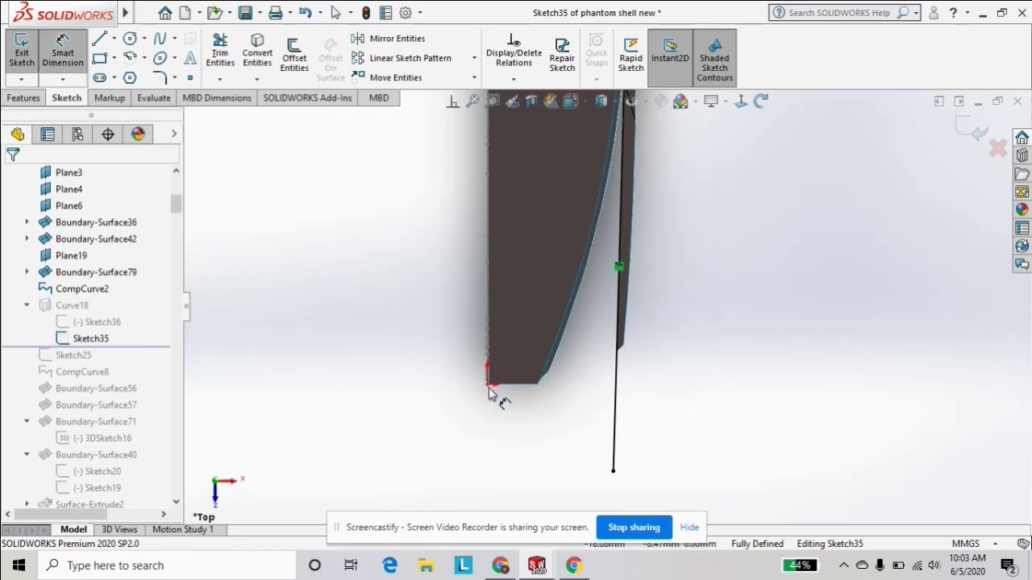
Add a driven 757.19 horizontal dimension to the profile's bottom endpoint.
left_click(613, 471)
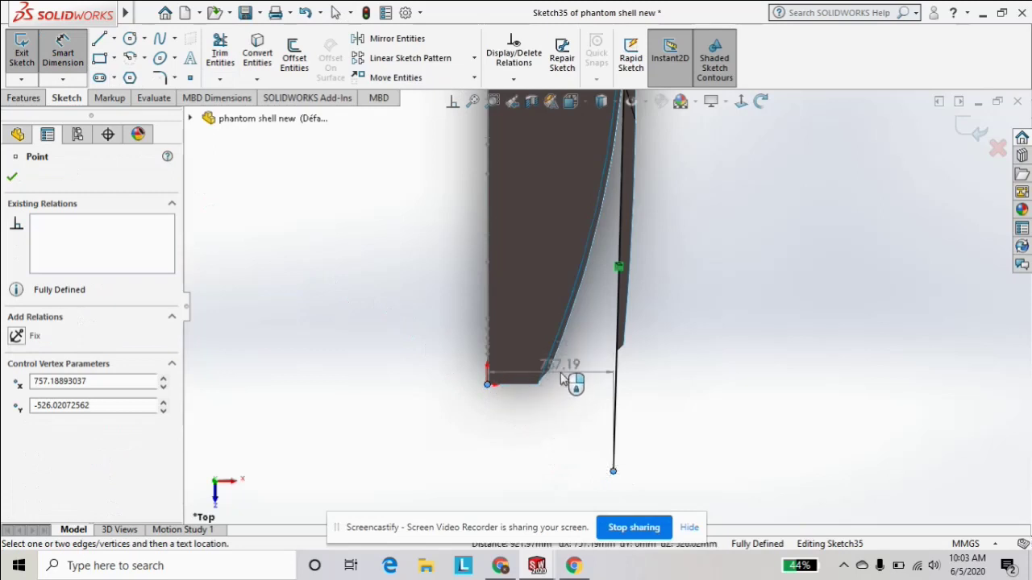
left_click(587, 395)
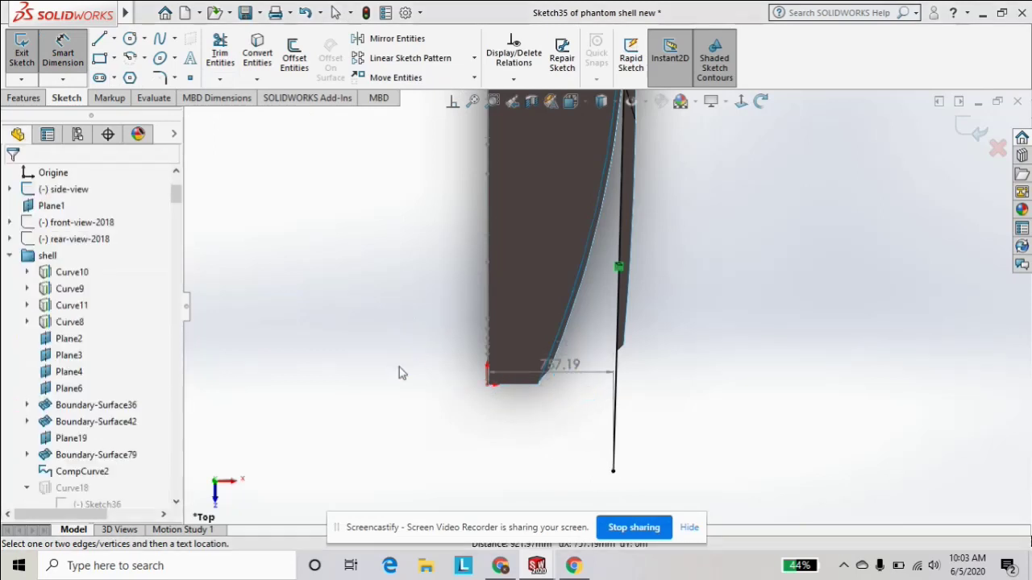
left_click(606, 286)
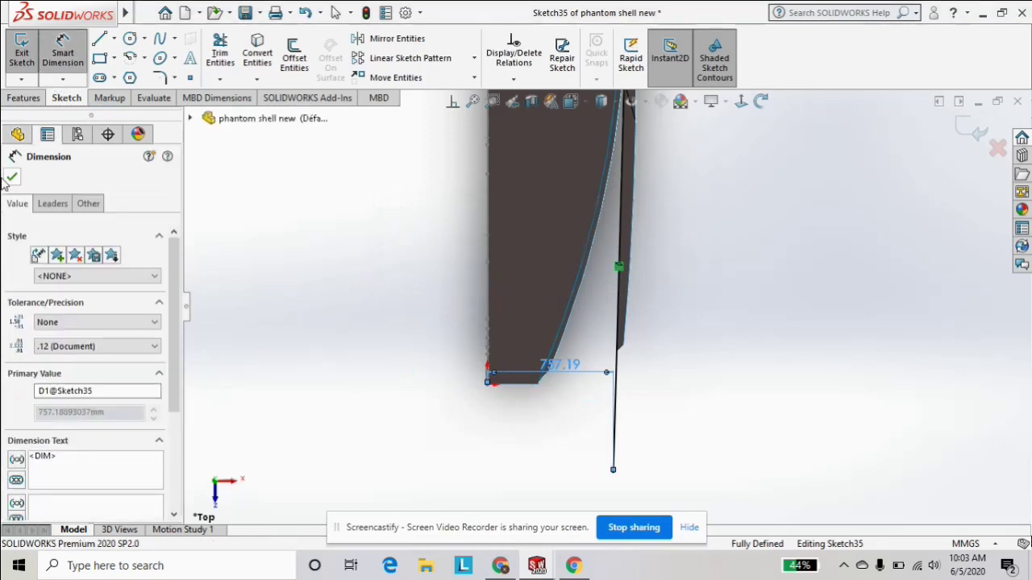
left_click(14, 177)
Exit Sketch35, orbit to a tilted 3D view, and select Curve18.
left_click(22, 48)
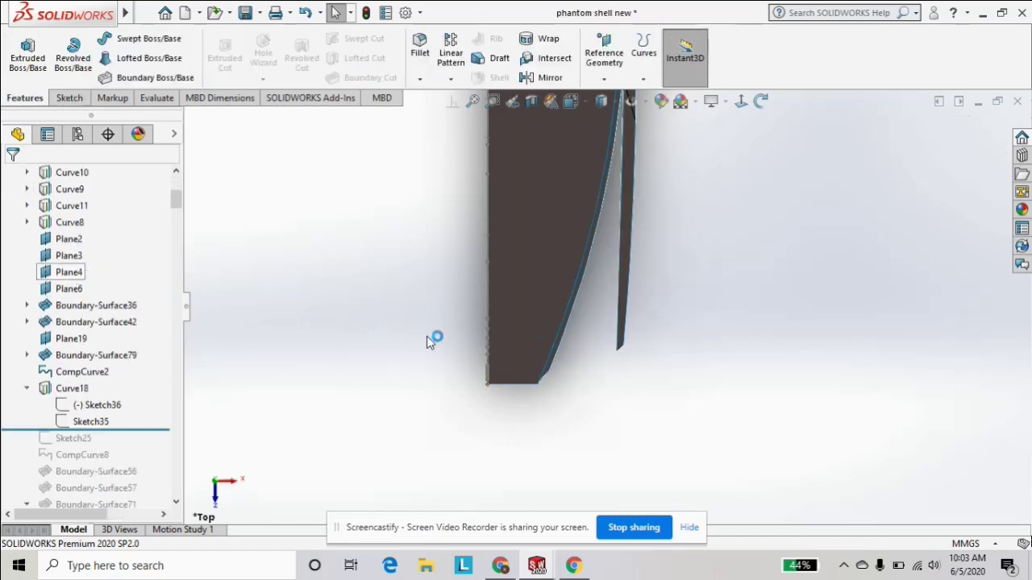
mouse_move(603, 294)
middle_mouse_down()
mouse_move(590, 147)
mouse_move(584, 177)
middle_mouse_up()
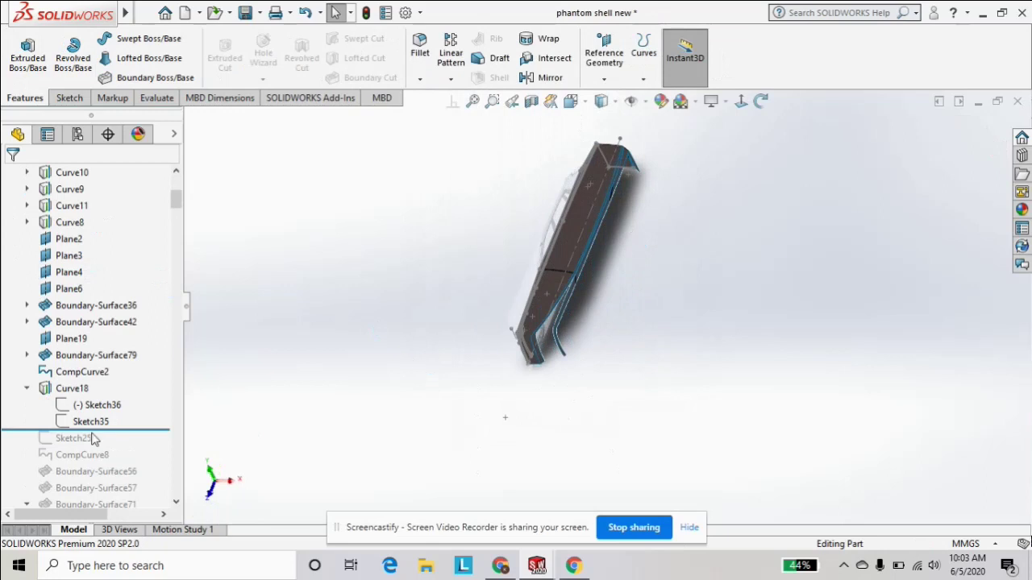
left_click(72, 388)
scroll(568, 294, "down", 4)
scroll(568, 294, "down", 2)
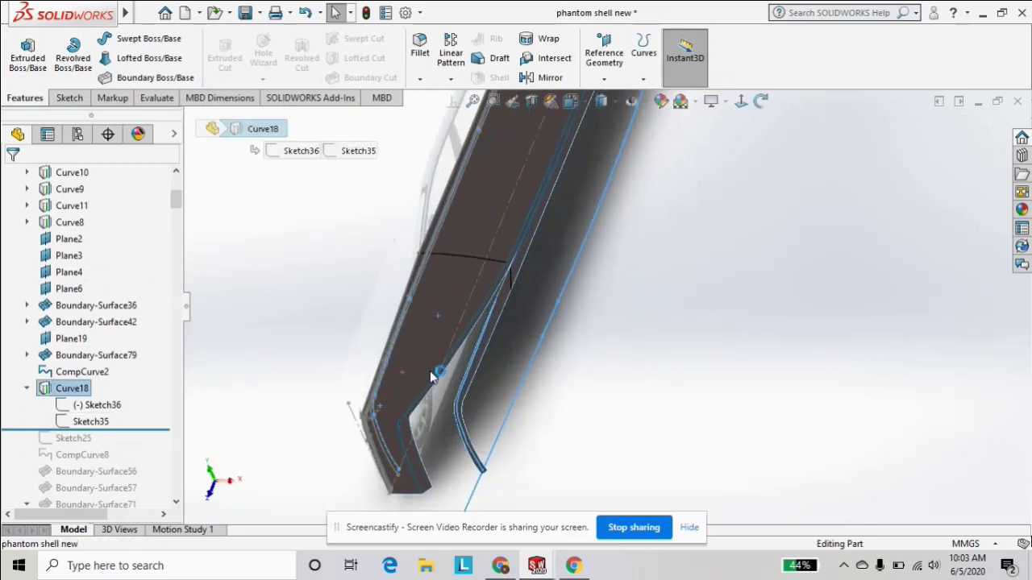
Edit Curve18 and confirm it with Sketch35 and Sketch36.
right_click(81, 407)
left_click(89, 225)
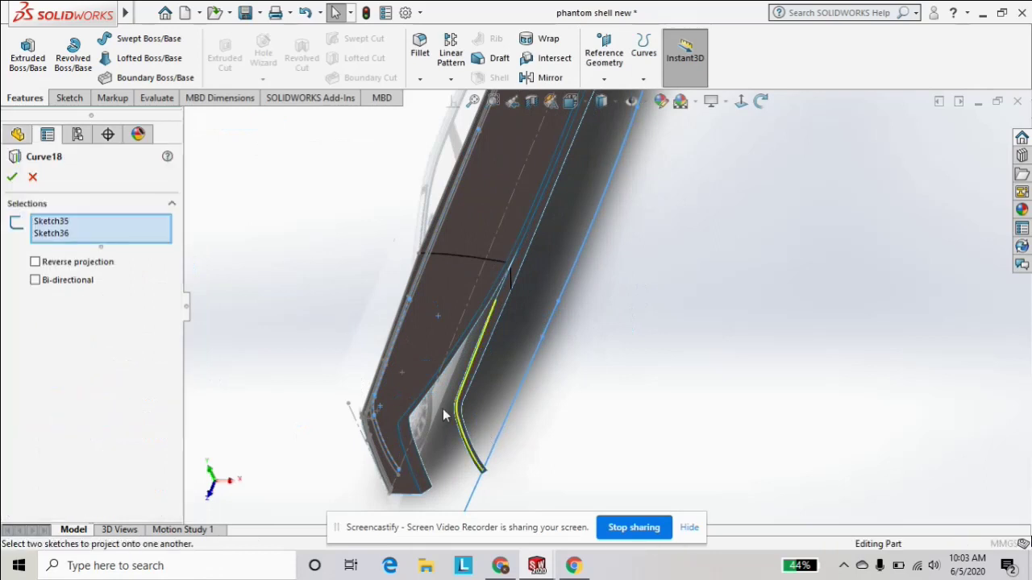
left_click(12, 178)
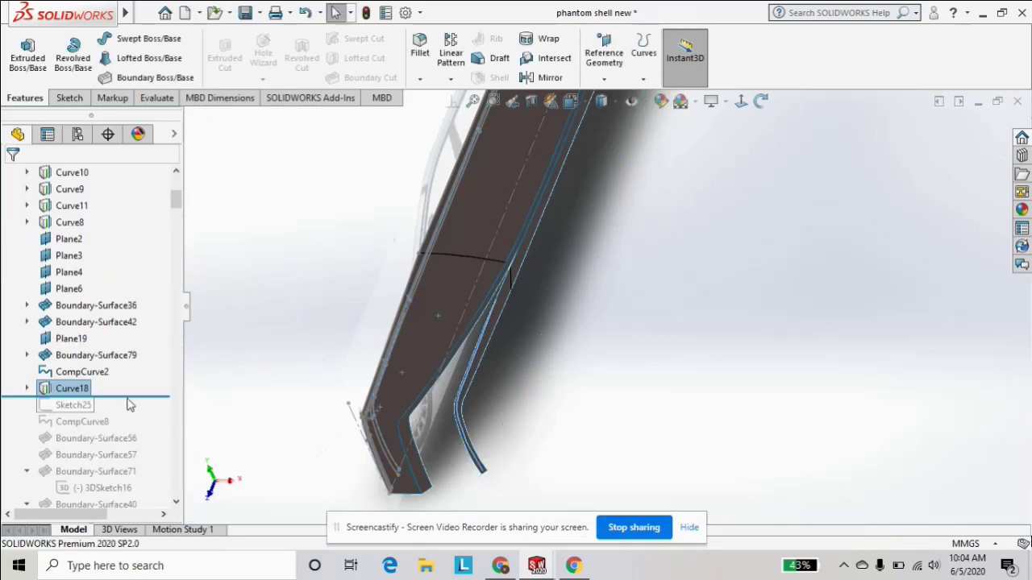
Roll the history forward below CompCurve8 and open Sketch25 for editing.
left_click_drag(144, 395, 147, 427)
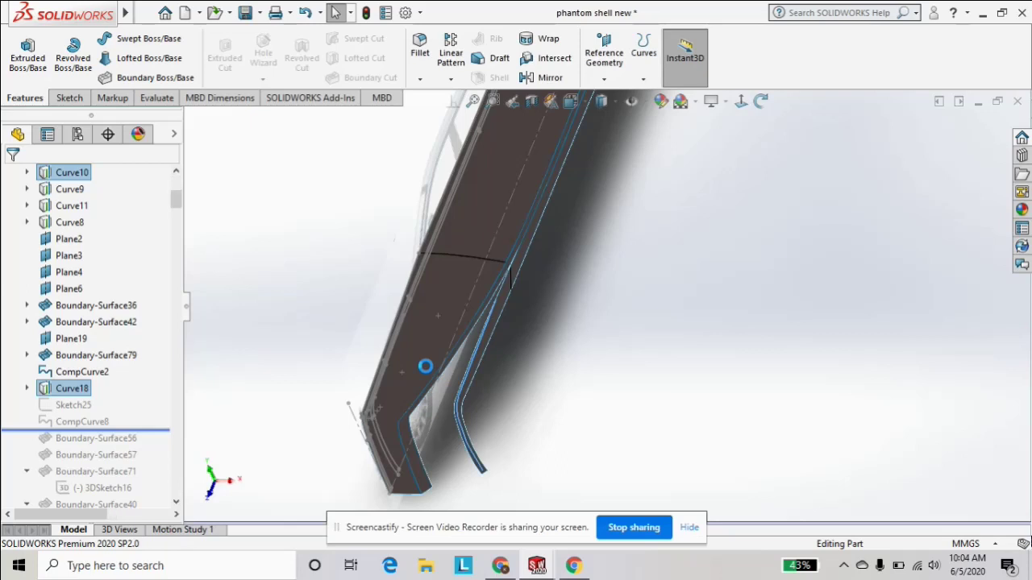
left_click(85, 405)
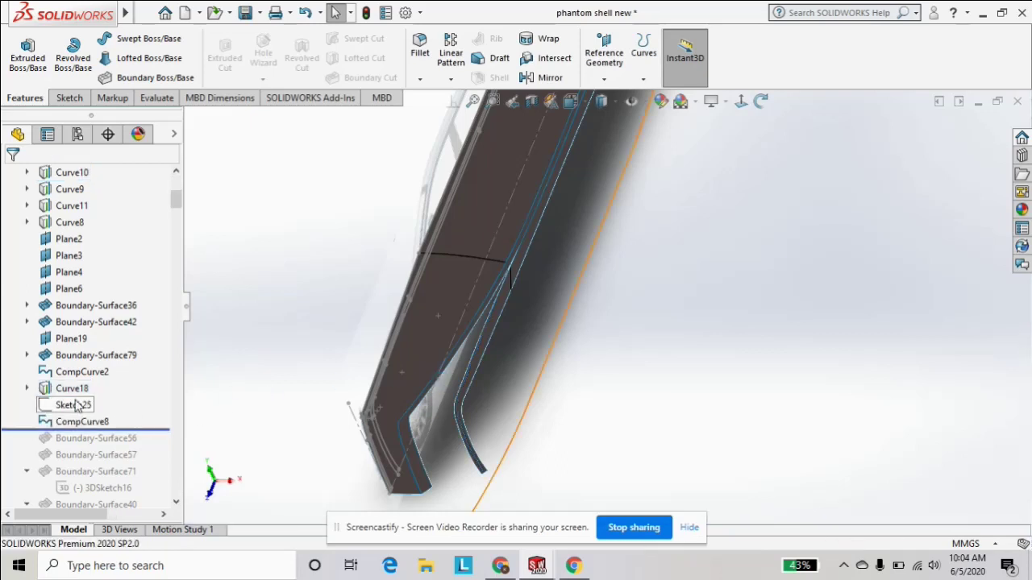
scroll(516, 357, "up", 5)
mouse_move(569, 398)
middle_mouse_down()
mouse_move(557, 307)
mouse_move(546, 335)
middle_mouse_up()
left_click(89, 387)
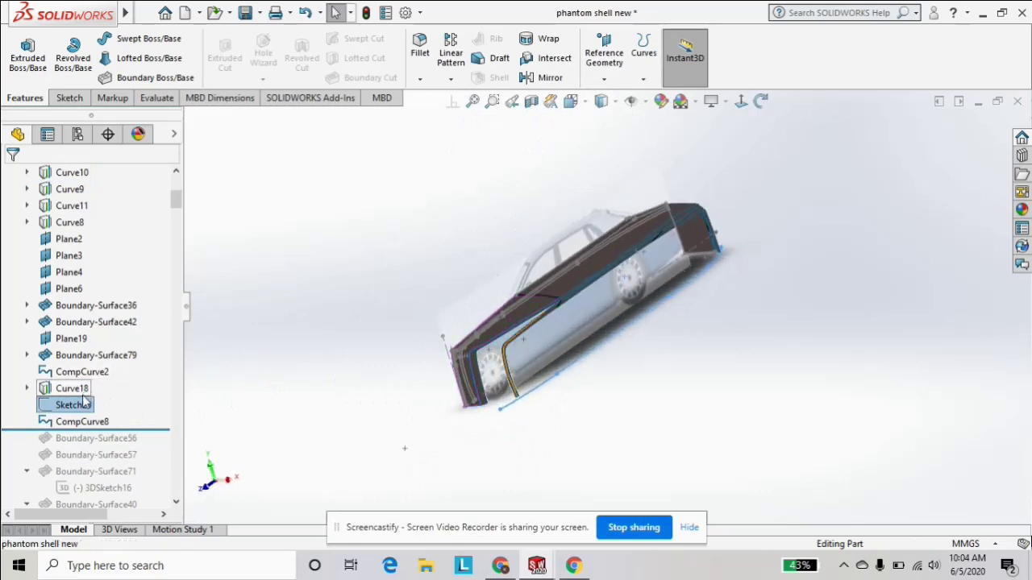
left_click(83, 406)
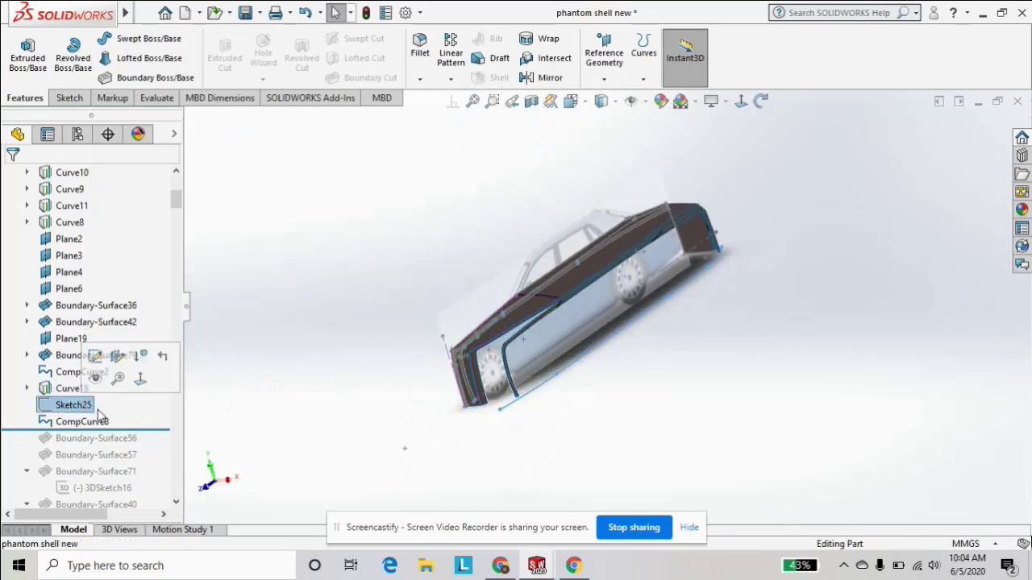
left_click(81, 422)
scroll(367, 381, "down", 2)
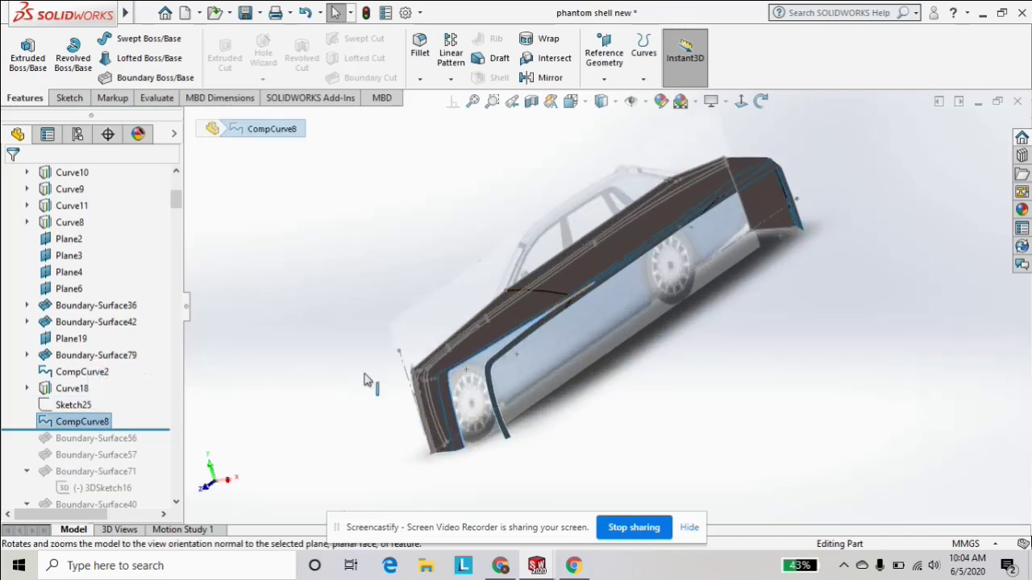
left_click(76, 405)
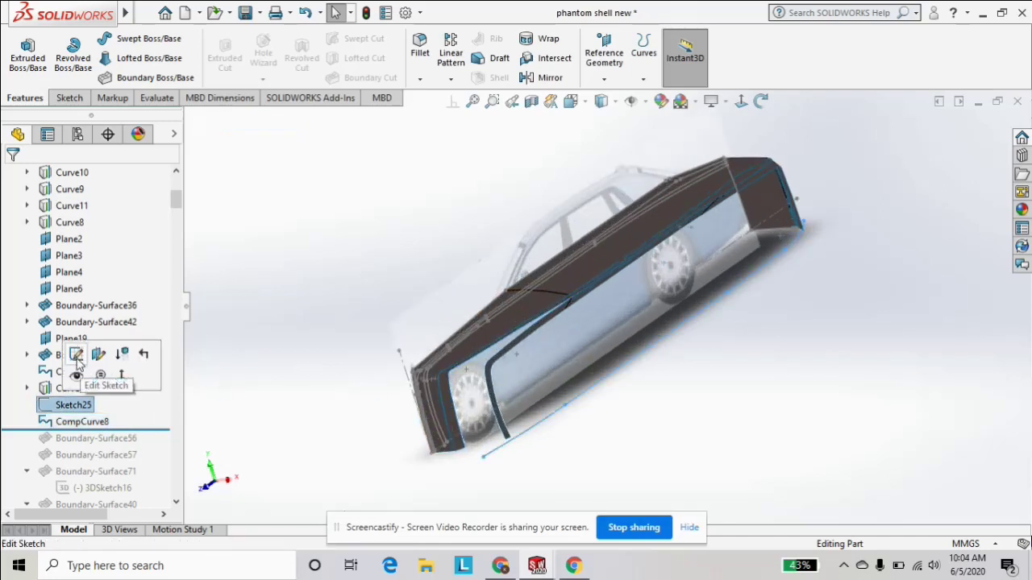
left_click(76, 358)
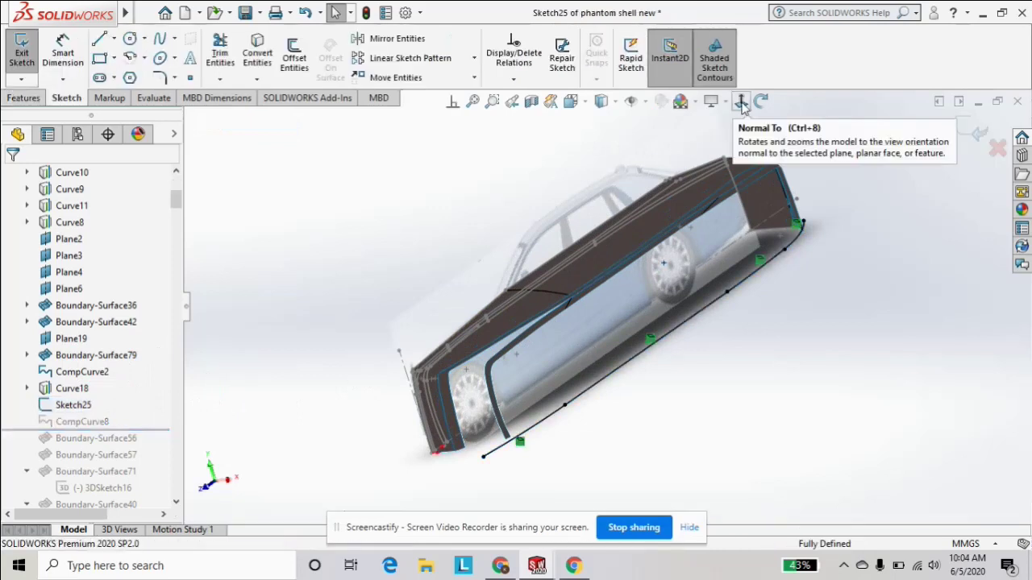
key("ctrl+8")
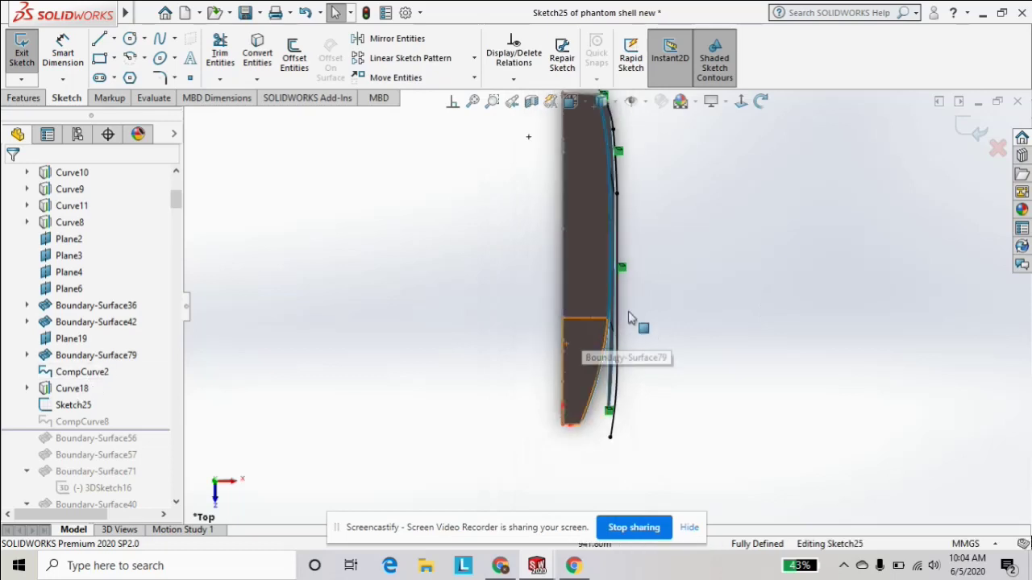
scroll(613, 339, "down", 2)
scroll(598, 481, "down", 2)
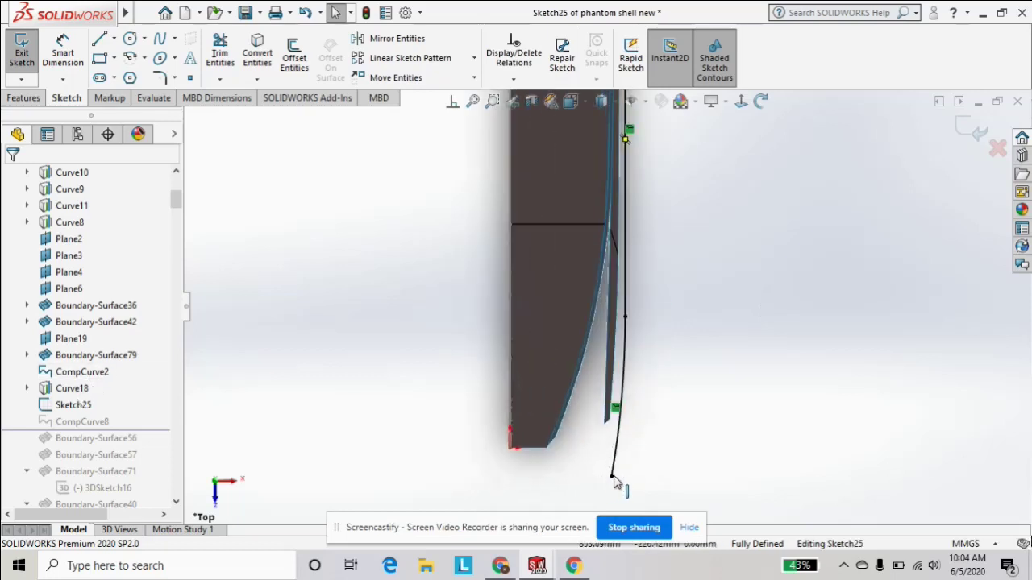
scroll(652, 306, "up", 2)
scroll(617, 198, "up", 2)
scroll(598, 136, "down", 1)
scroll(598, 136, "down", 1)
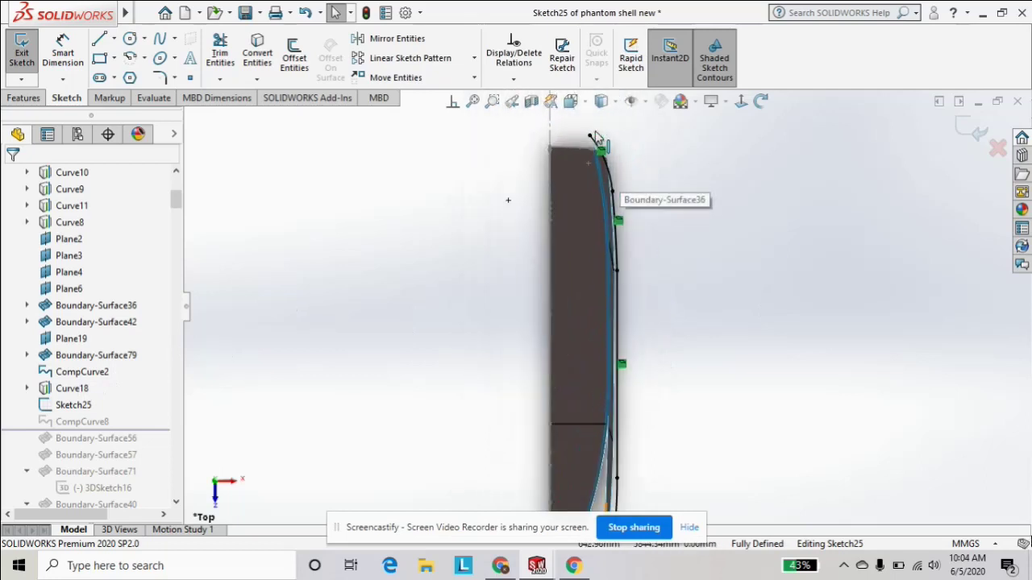
scroll(600, 277, "up", 2)
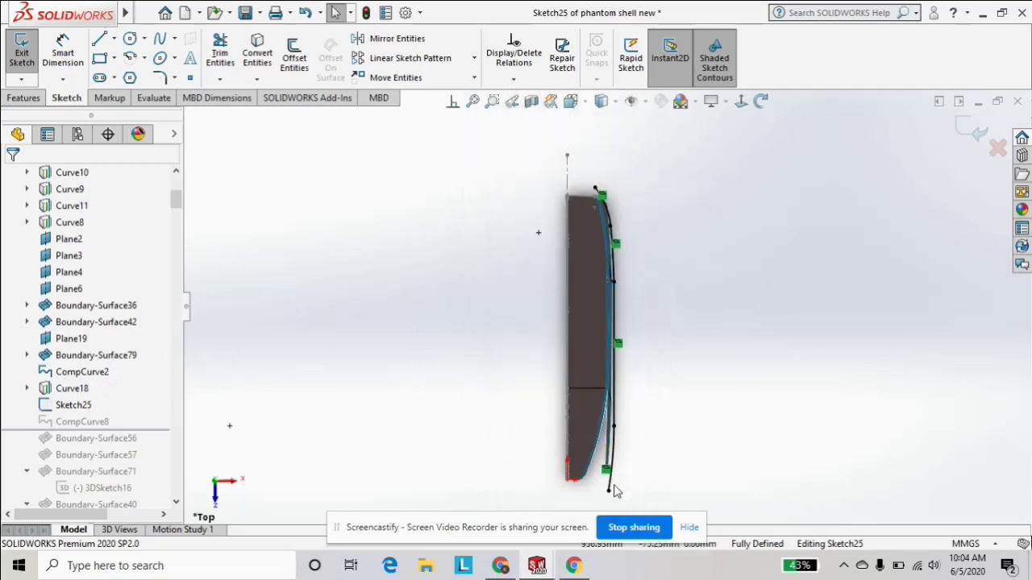
scroll(609, 477, "down", 2)
scroll(604, 477, "down", 2)
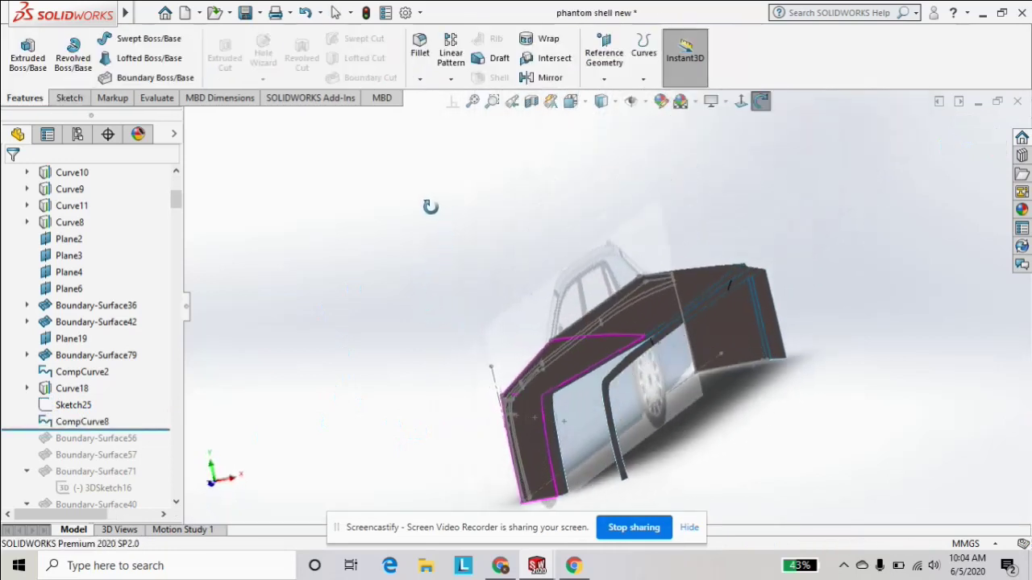
Reopen CompCurve8's definition and highlight its first two joined edges.
left_click(83, 422)
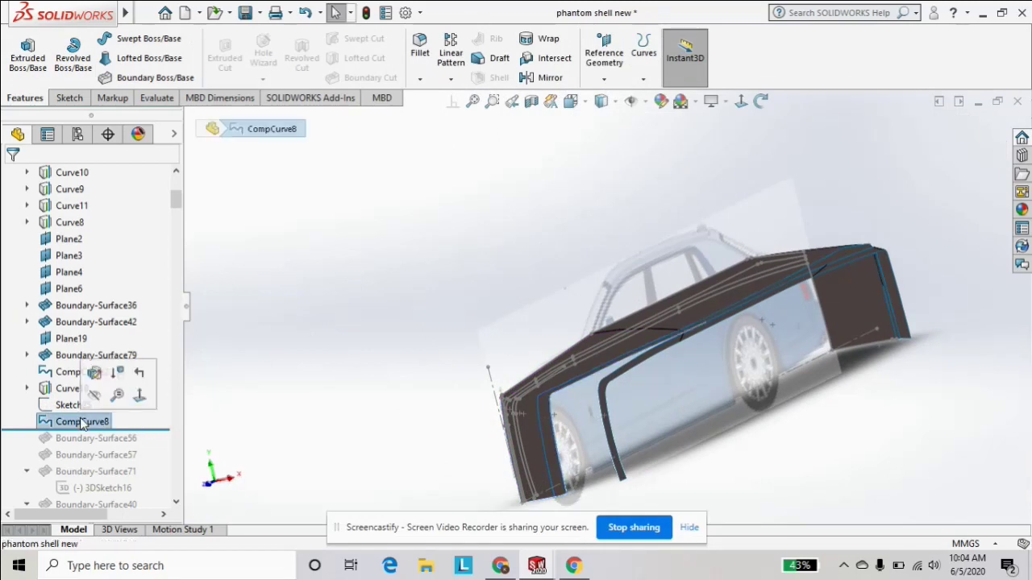
left_click(139, 378)
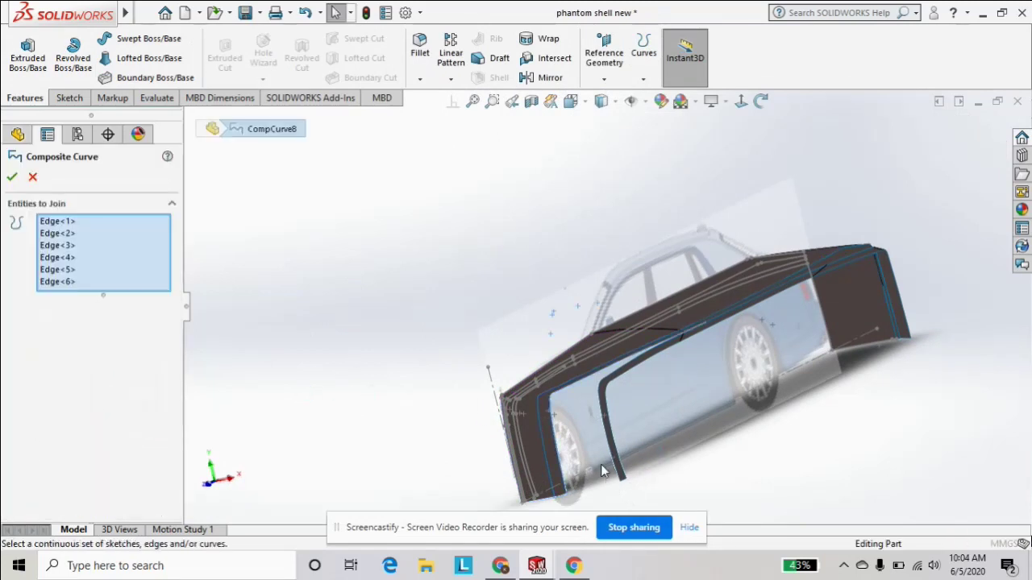
left_click(63, 223)
mouse_move(632, 413)
middle_mouse_down()
mouse_move(645, 449)
mouse_move(657, 442)
mouse_move(670, 285)
middle_mouse_up()
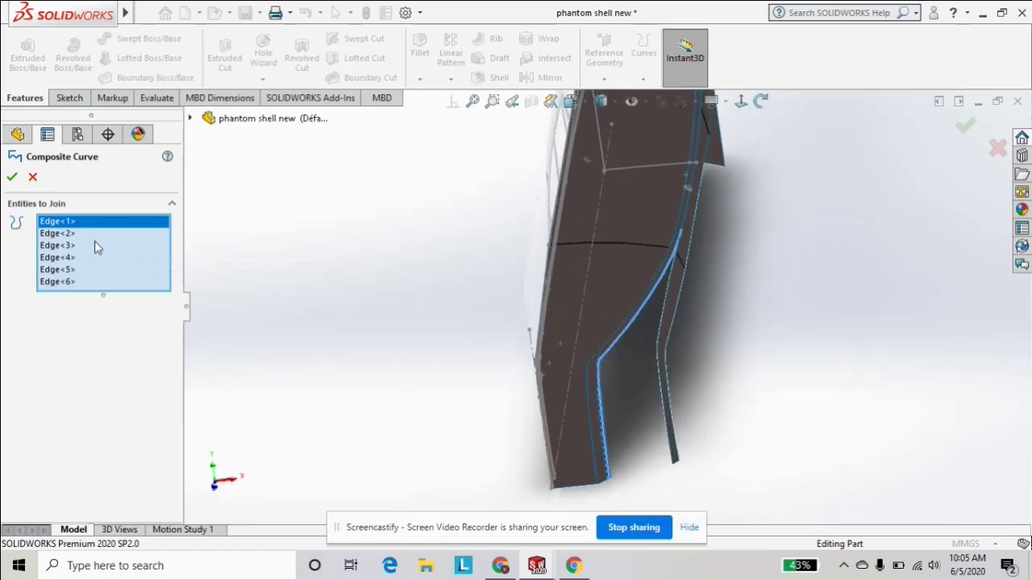
left_click(68, 234)
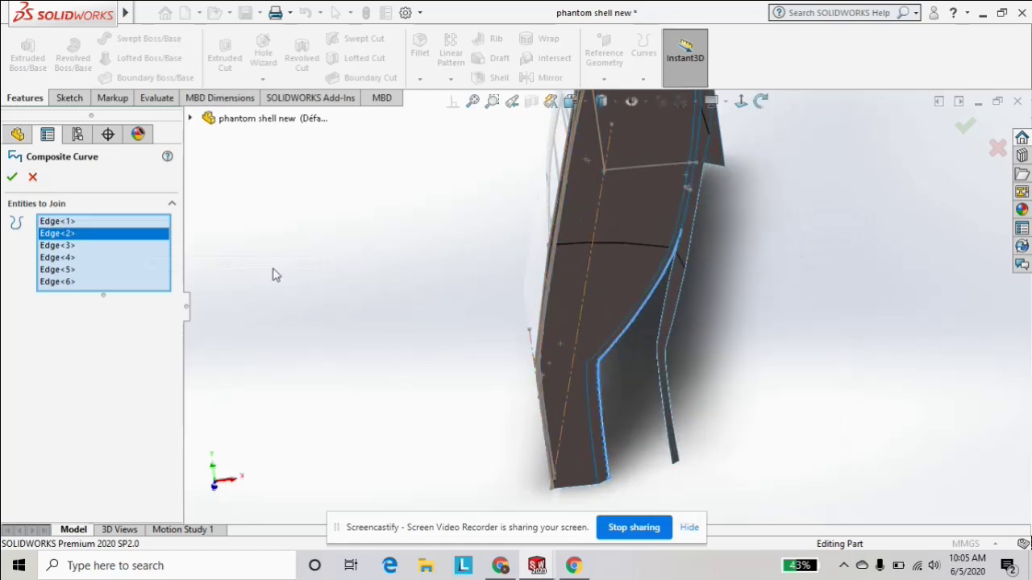
scroll(718, 323, "down", 2)
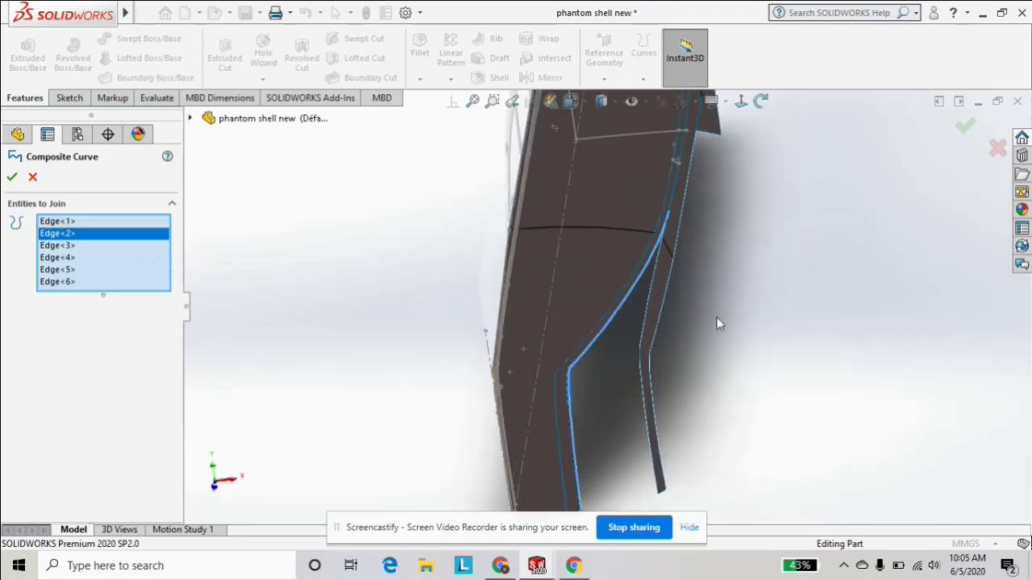
Check Edge<1> through Edge<6> from a side view and confirm the 2916.35 mm curve.
left_click(63, 222)
mouse_move(640, 342)
middle_mouse_down()
mouse_move(614, 319)
mouse_move(583, 433)
middle_mouse_up()
scroll(562, 370, "down", 2)
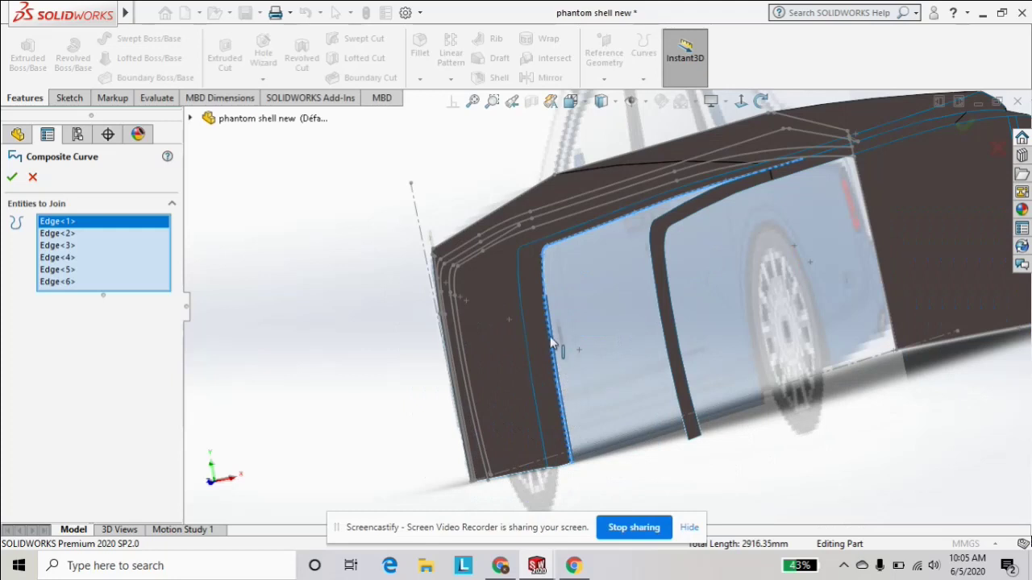
left_click(71, 233)
left_click(66, 245)
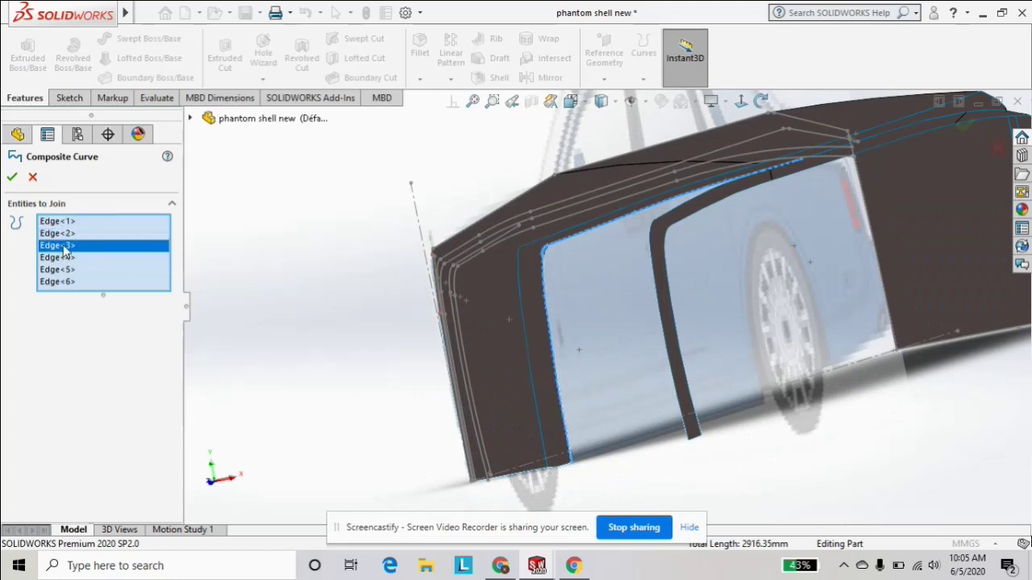
left_click(63, 257)
left_click(61, 273)
left_click(58, 284)
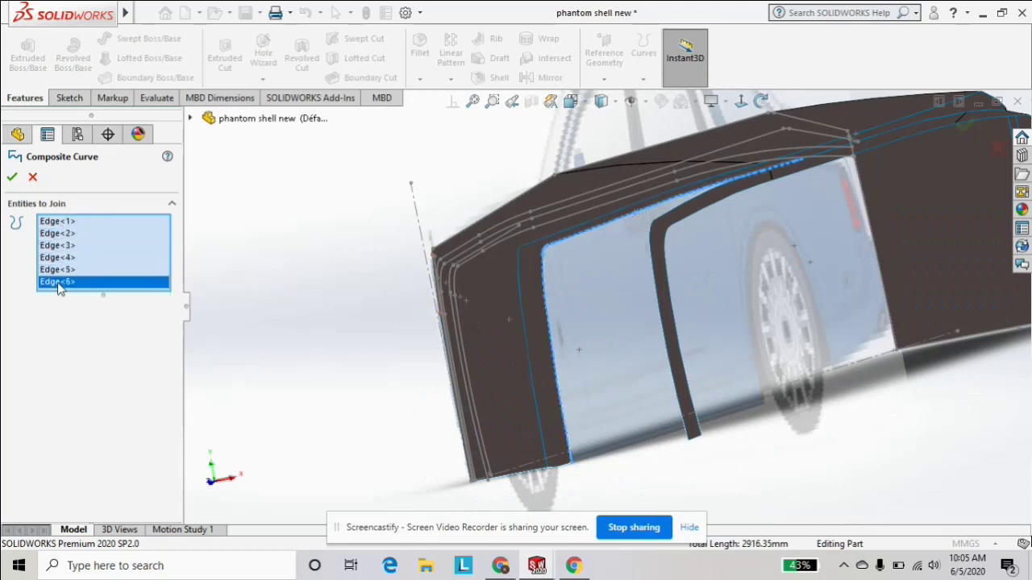
left_click(12, 176)
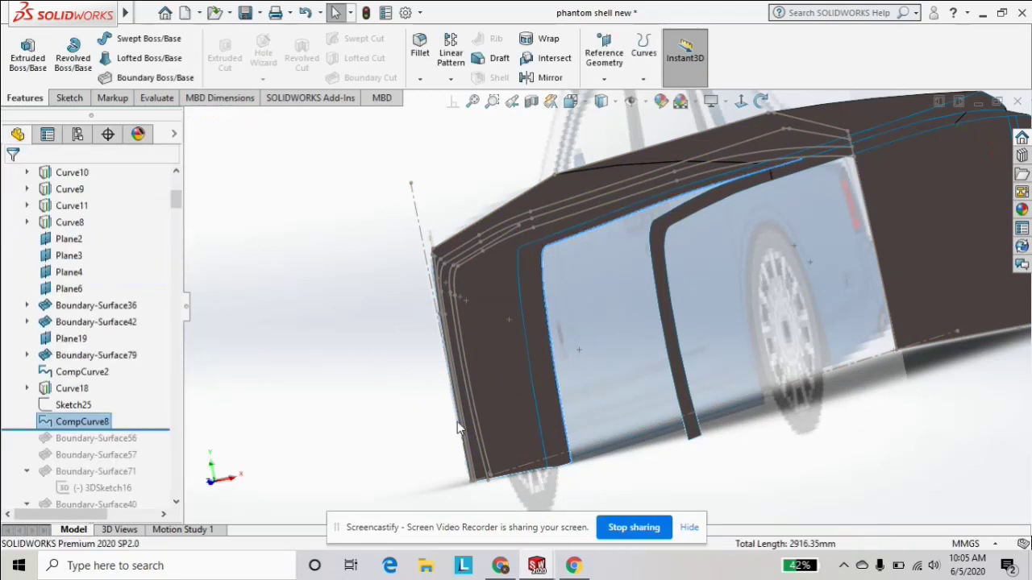
Orbit the car shell and roll the history forward below Boundary-Surface56.
mouse_move(428, 350)
middle_mouse_down()
mouse_move(419, 368)
mouse_move(619, 298)
middle_mouse_up()
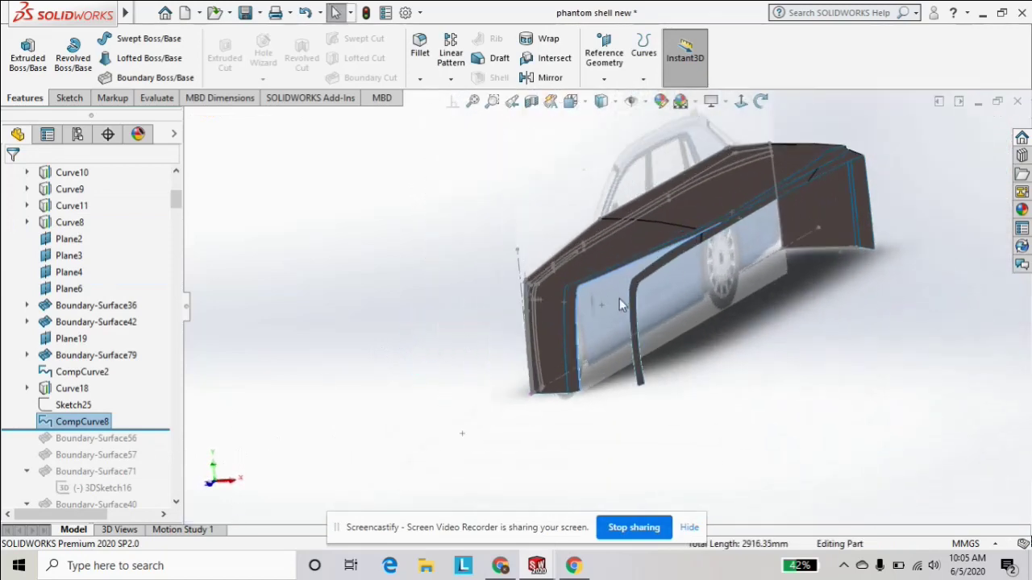
scroll(136, 399, "down", 1)
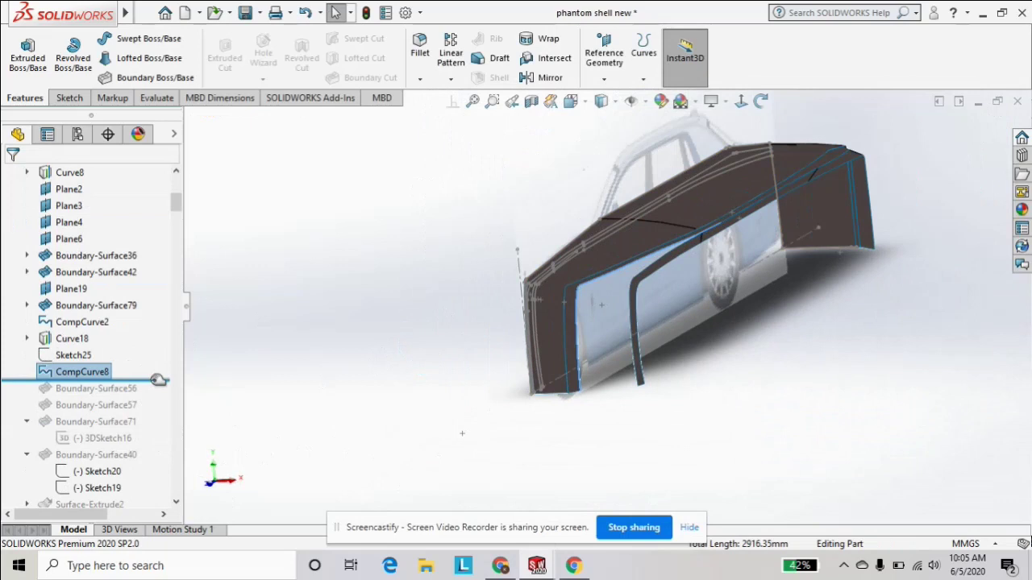
left_click_drag(159, 381, 159, 400)
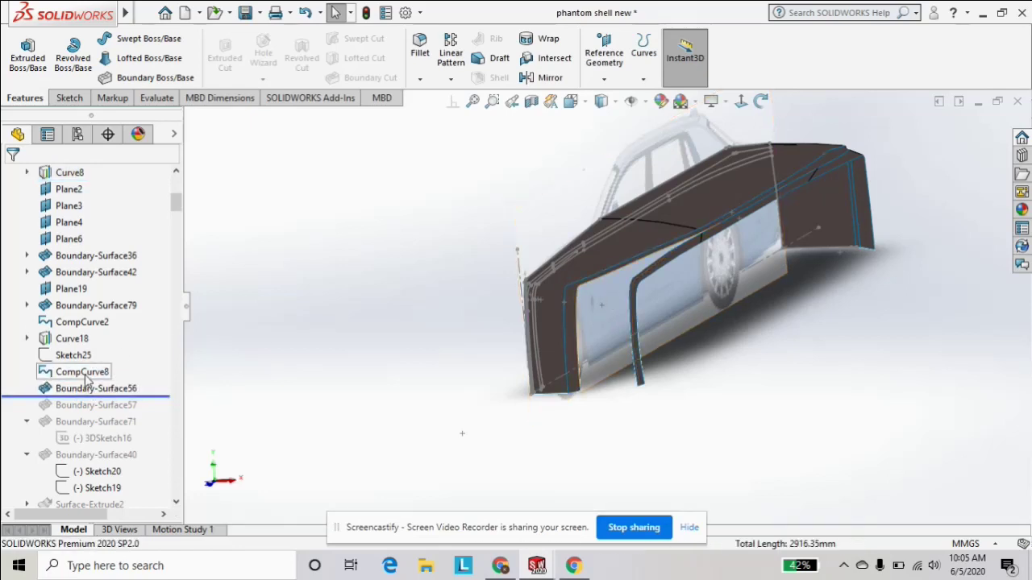
Select Boundary-Surface56 at the door pillar and open its definition.
left_click(95, 388)
scroll(675, 321, "down", 3)
middle_click_drag(675, 320, 564, 262)
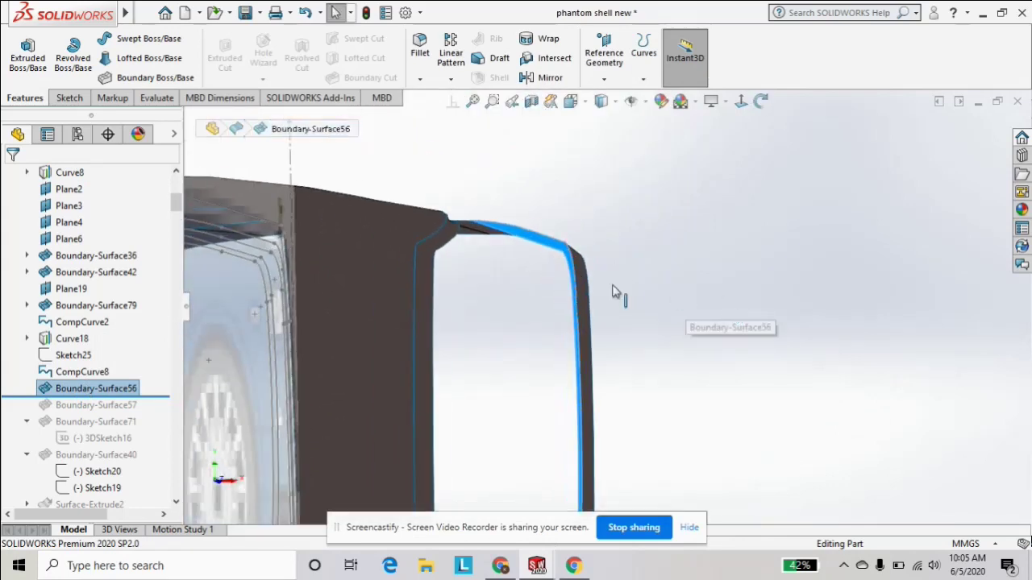
scroll(548, 246, "down", 3)
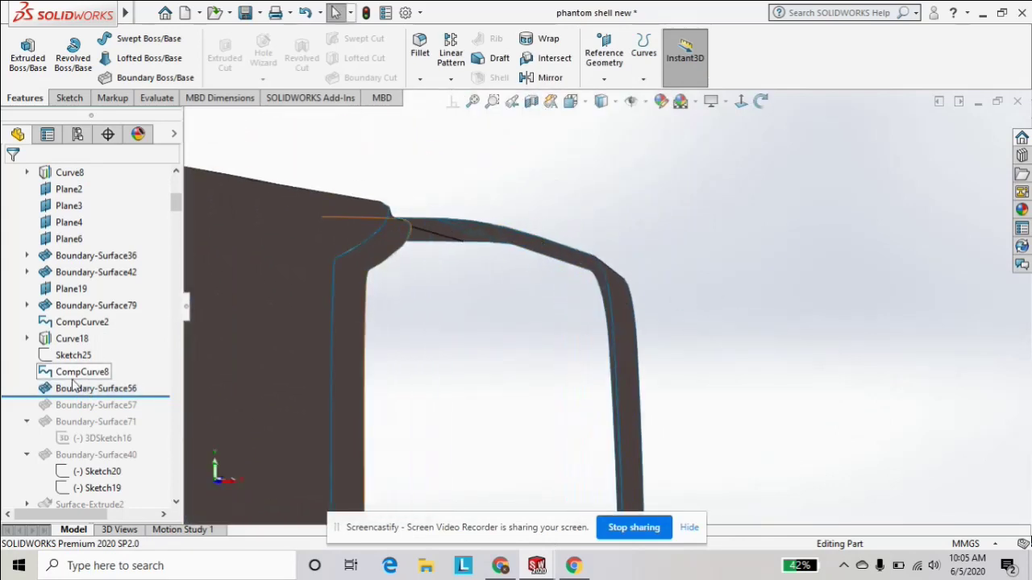
left_click(101, 389)
left_click(86, 339)
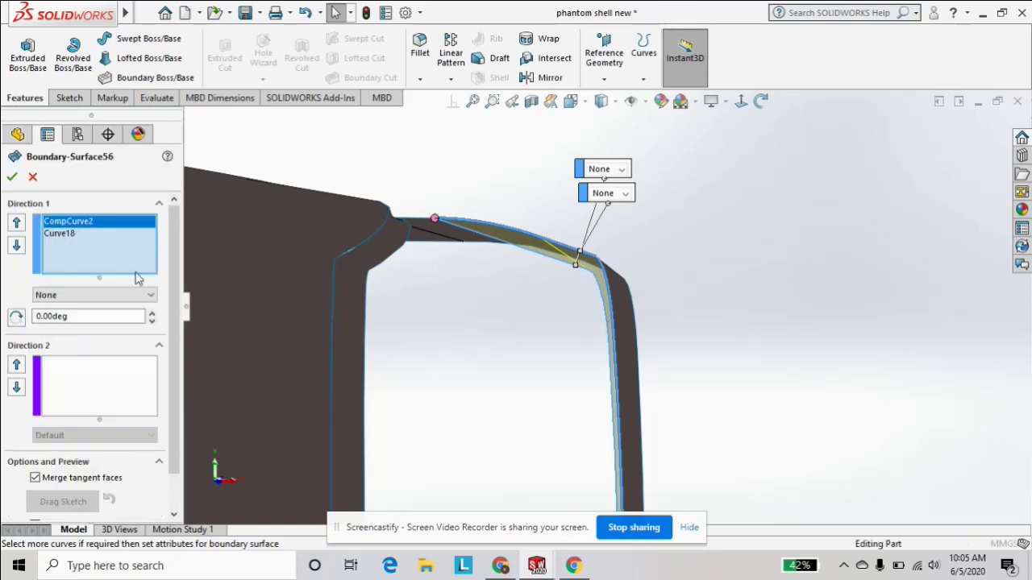
Accept Boundary-Surface56 with CompCurve2 and Curve18 as its Direction 1 curves.
left_click(12, 179)
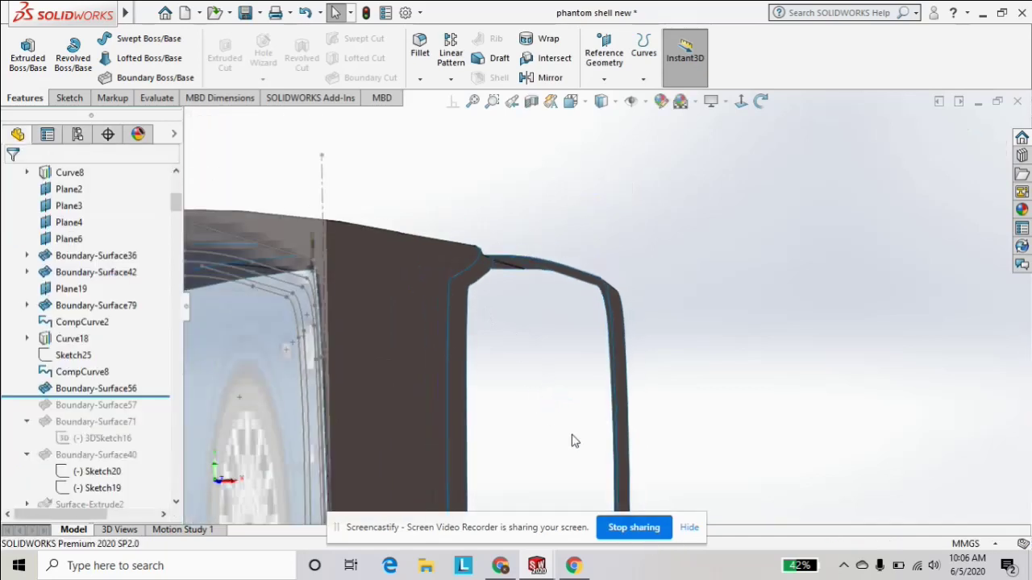
scroll(522, 442, "up", 3)
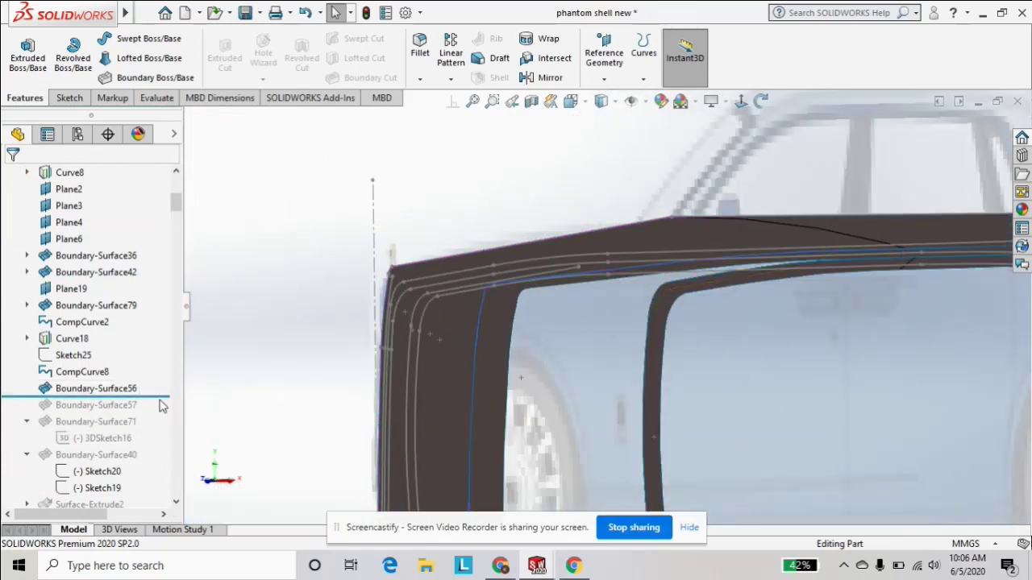
Roll forward to Boundary-Surface57, select CompCurve8 in its Direction 1 profiles, and accept.
left_click_drag(91, 388, 165, 413)
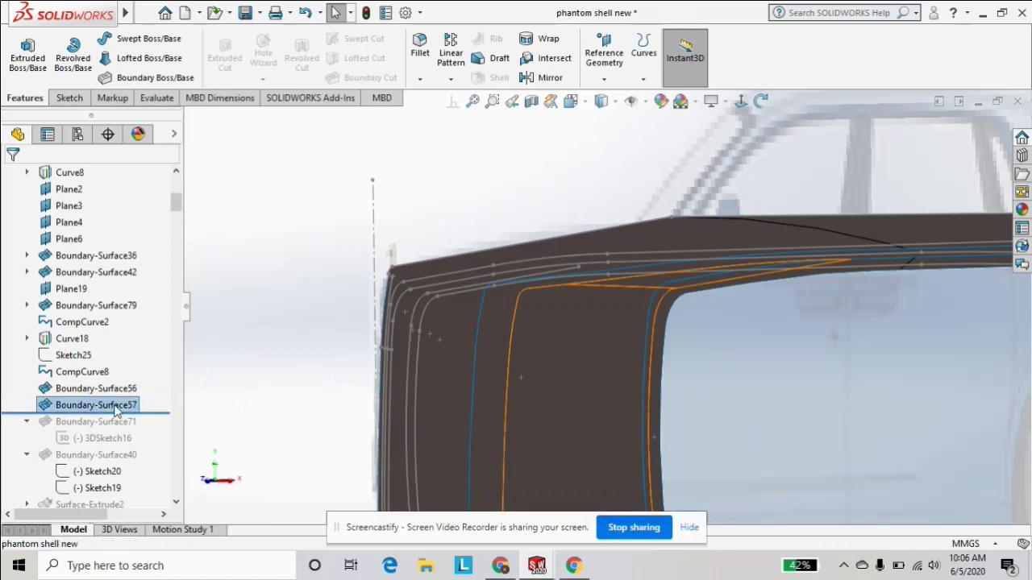
left_click(113, 405)
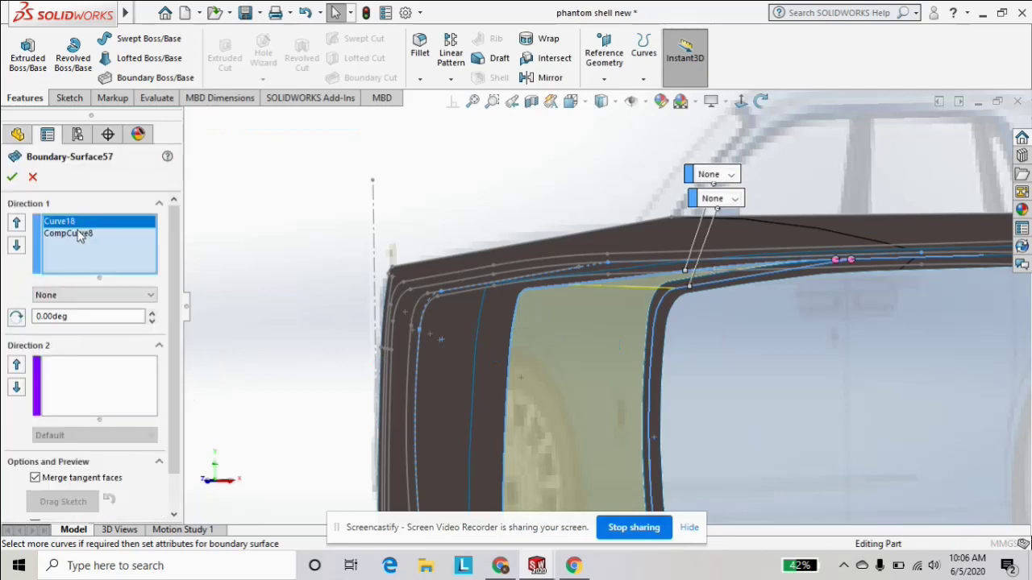
left_click(79, 234)
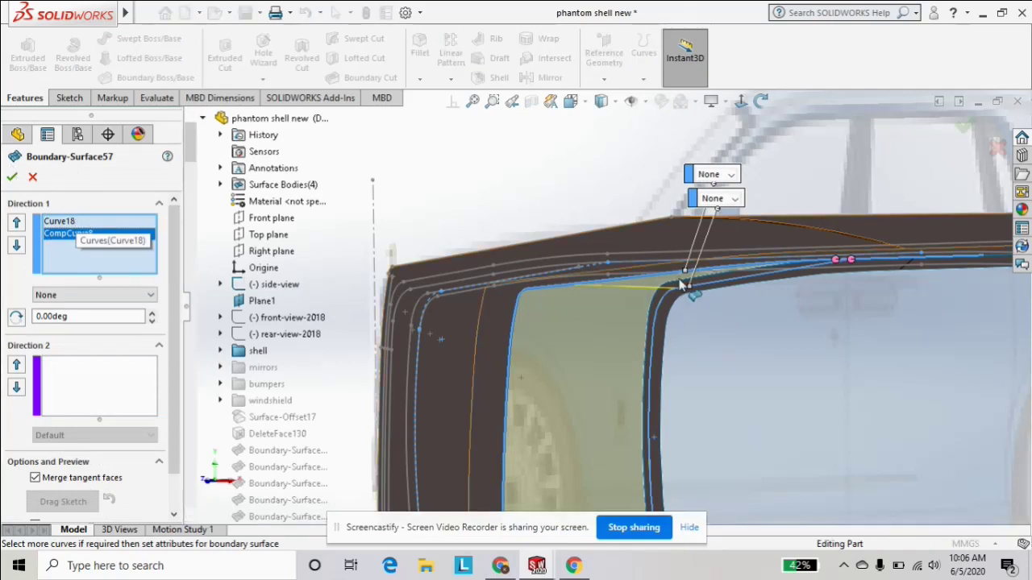
middle_click_drag(693, 318, 433, 258)
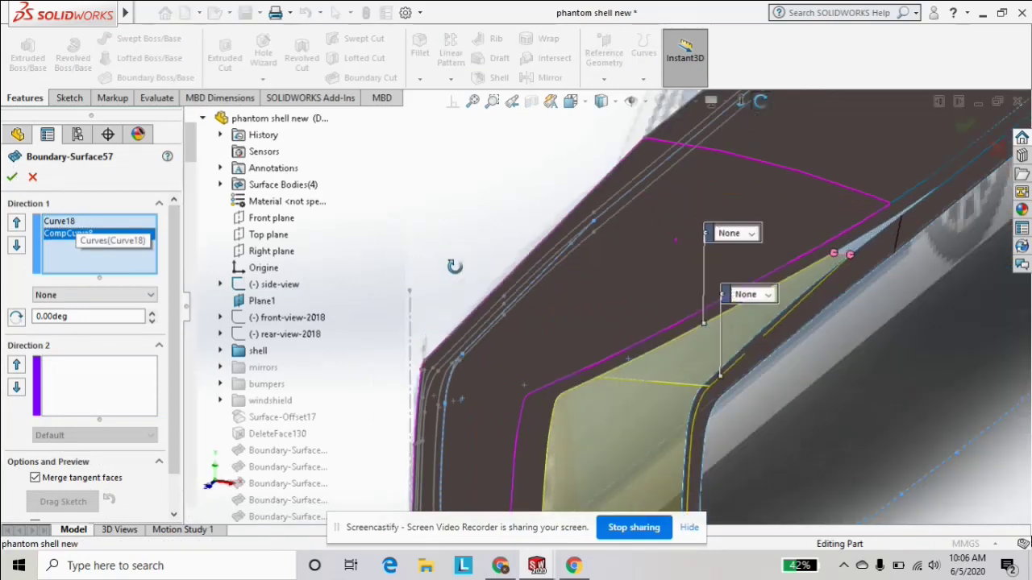
left_click(11, 177)
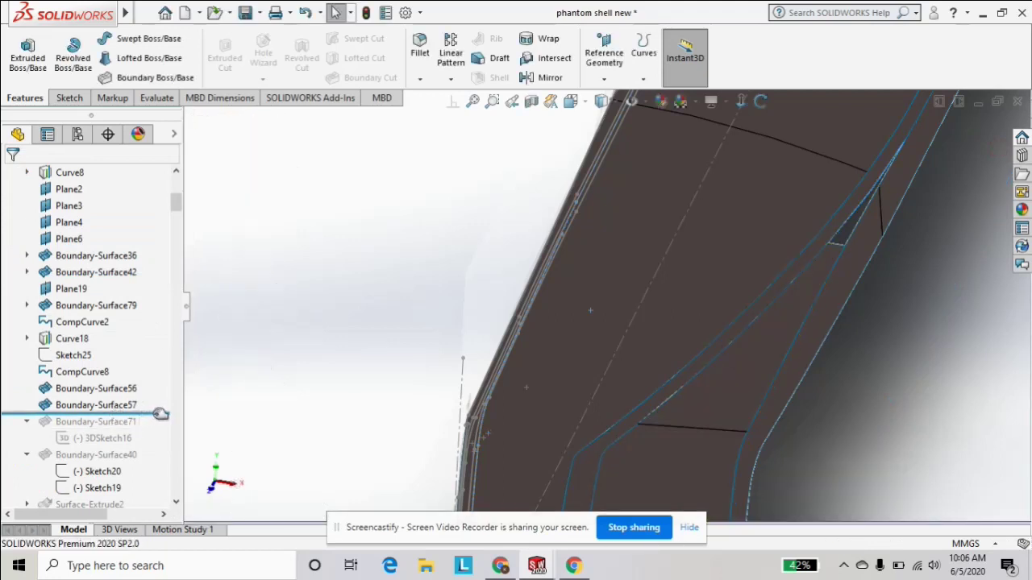
left_click_drag(161, 414, 161, 427)
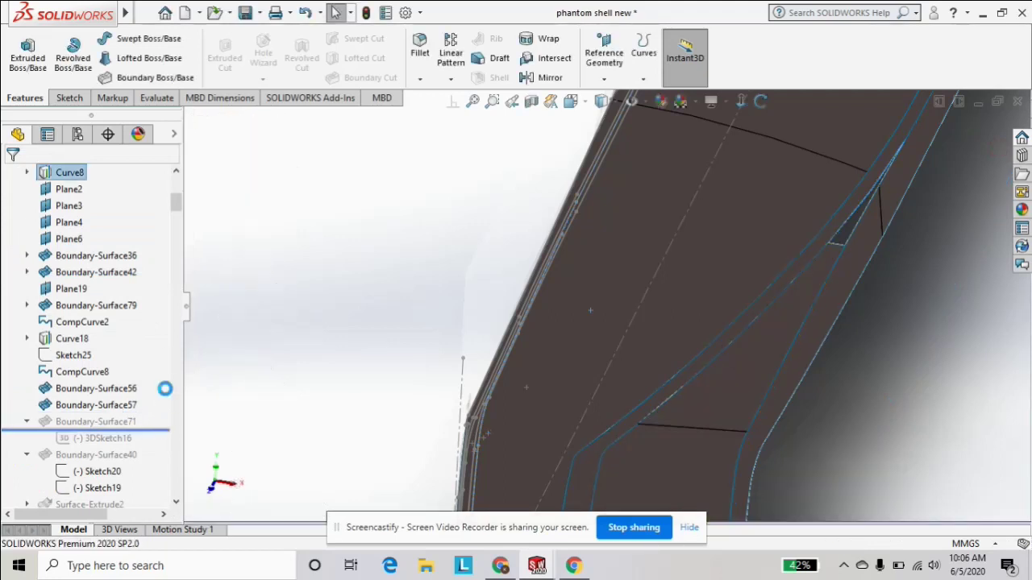
Answer the unabsorb prompt and roll the history forward to include Boundary-Surface71.
left_click(548, 314)
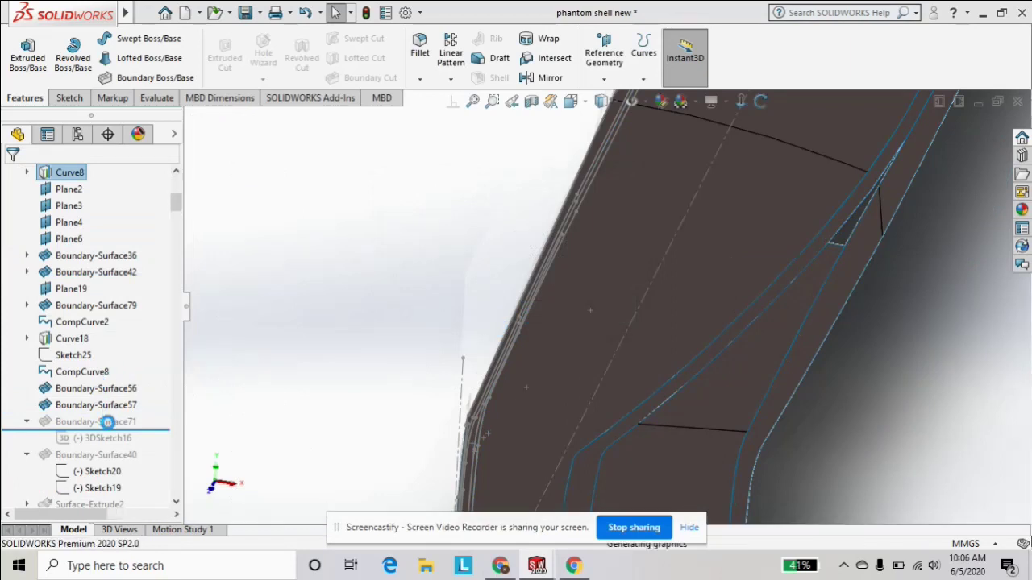
left_click(105, 406)
scroll(464, 326, "up", 2)
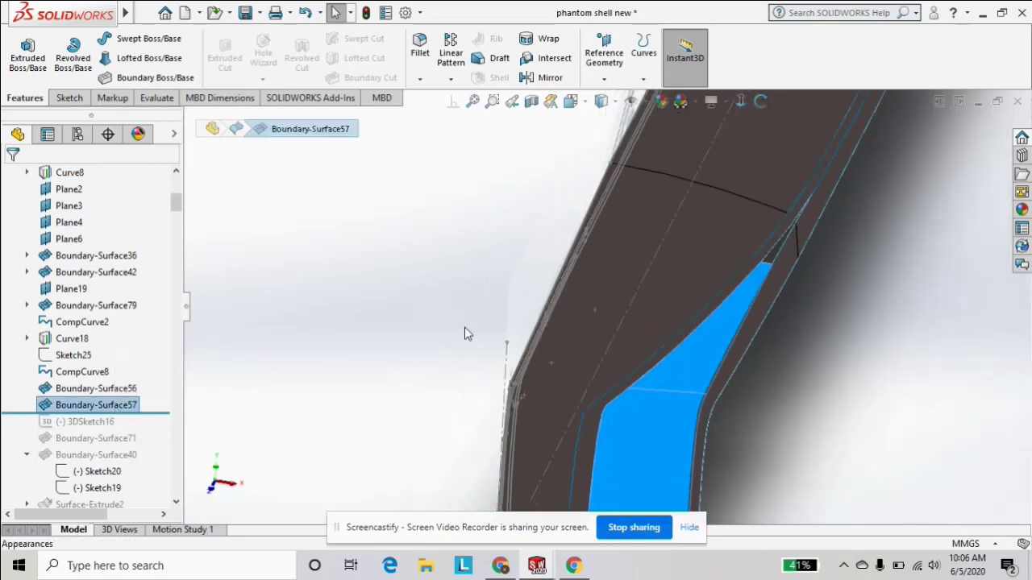
scroll(621, 386, "up", 2)
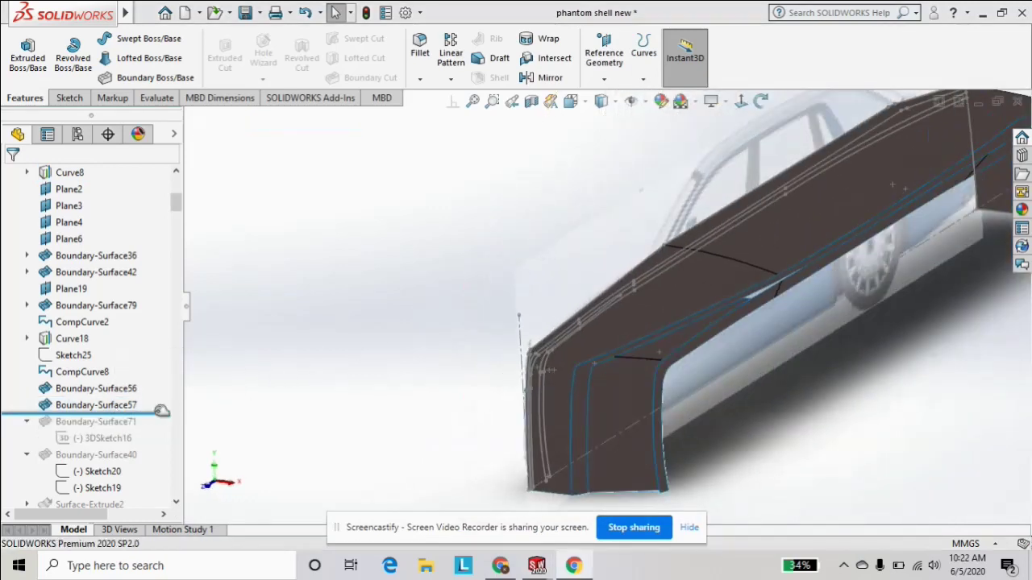
left_click_drag(164, 415, 164, 431)
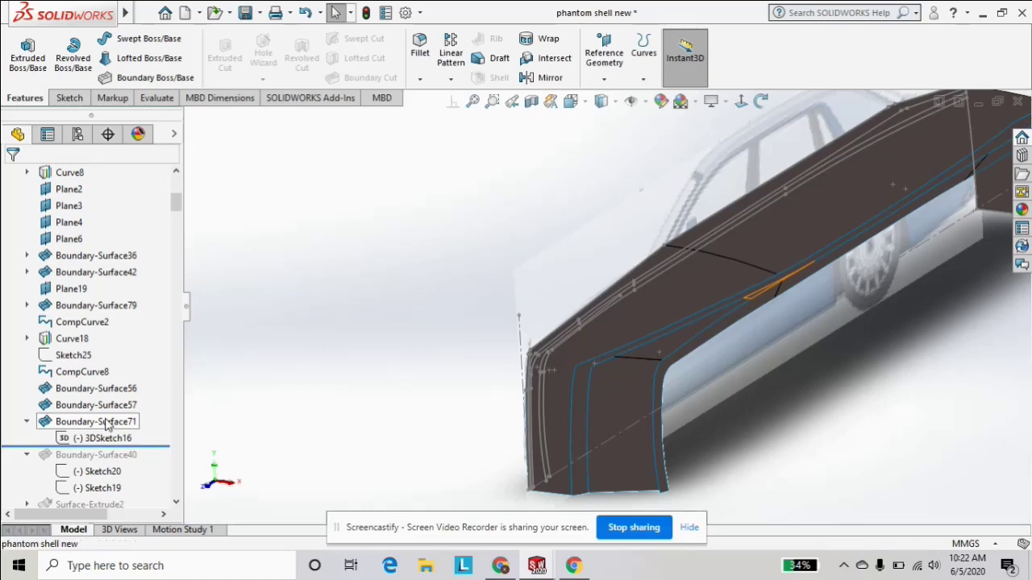
Open 3DSketch16 under Boundary-Surface71 for editing.
left_click(109, 424)
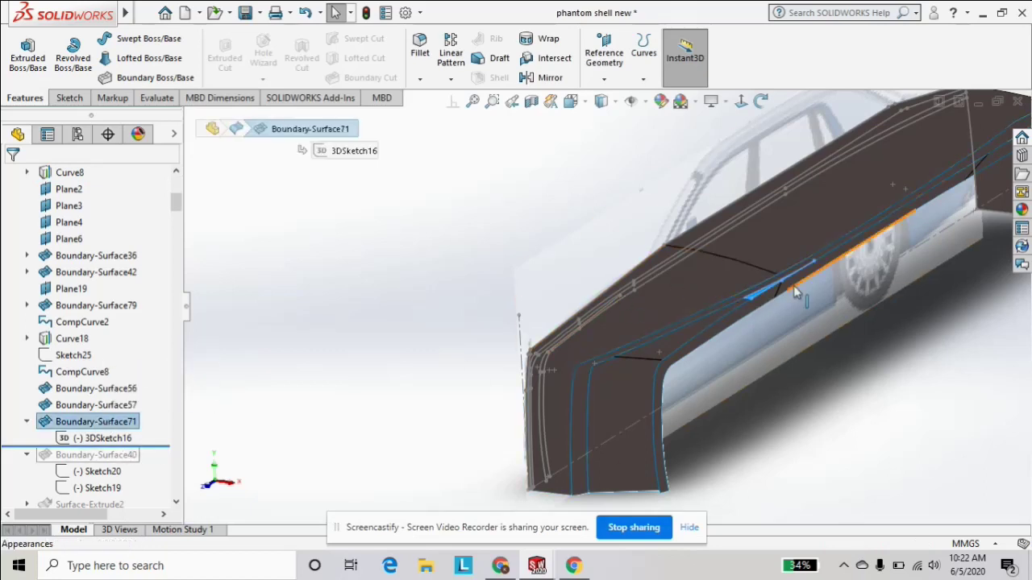
scroll(806, 290, "down", 2)
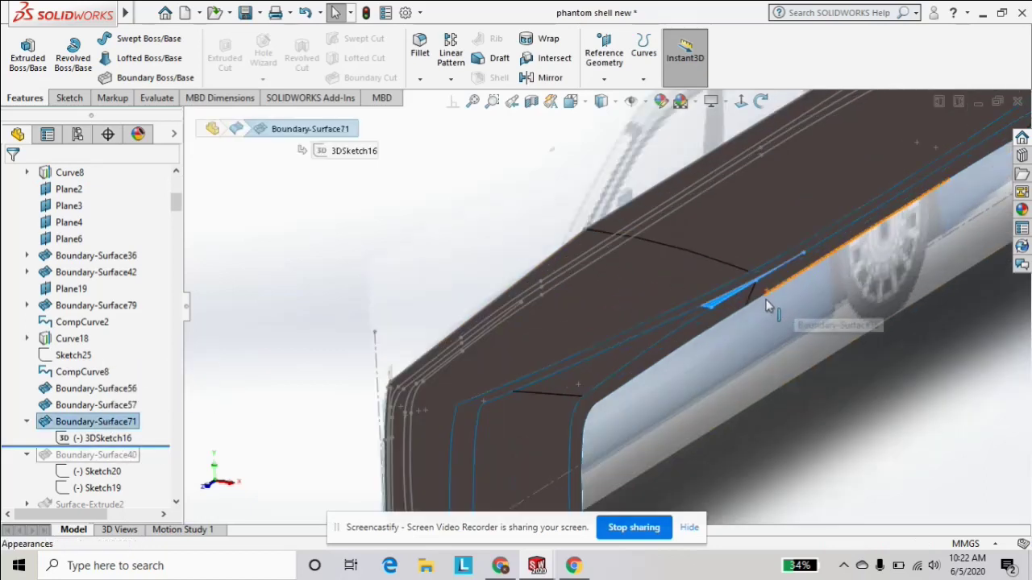
left_click(99, 440)
left_click(113, 395)
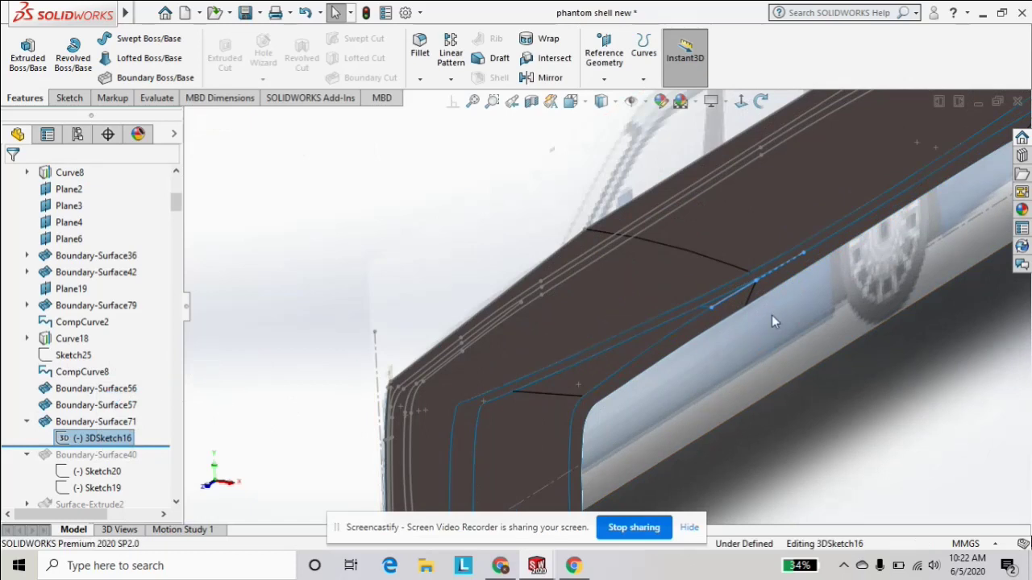
Enter 3DSketch16's lines, exit it without changes, and select Boundary-Surface71.
double_click(757, 296)
scroll(769, 287, "down", 1)
scroll(769, 286, "down", 1)
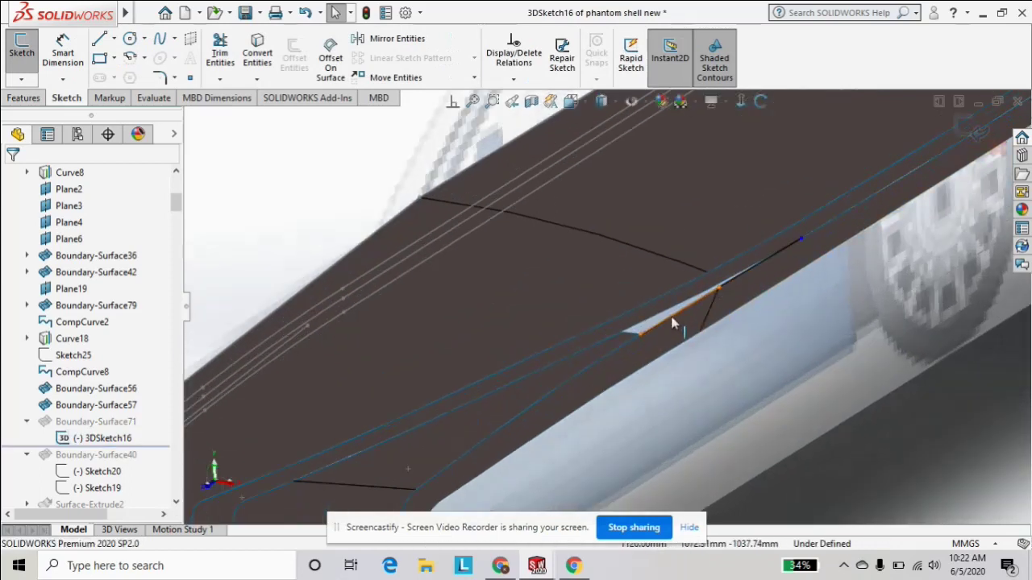
left_click(959, 138)
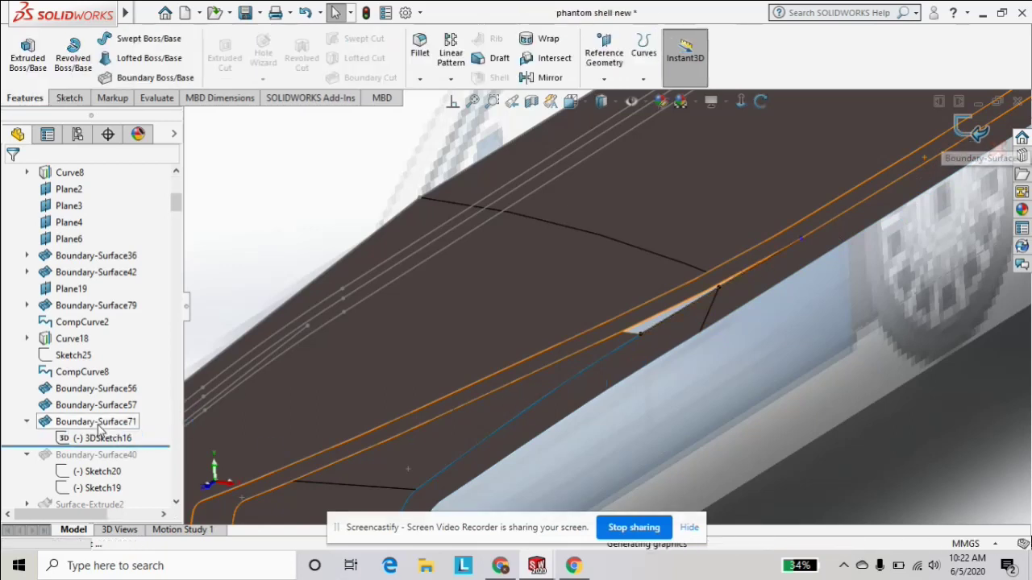
left_click(97, 423)
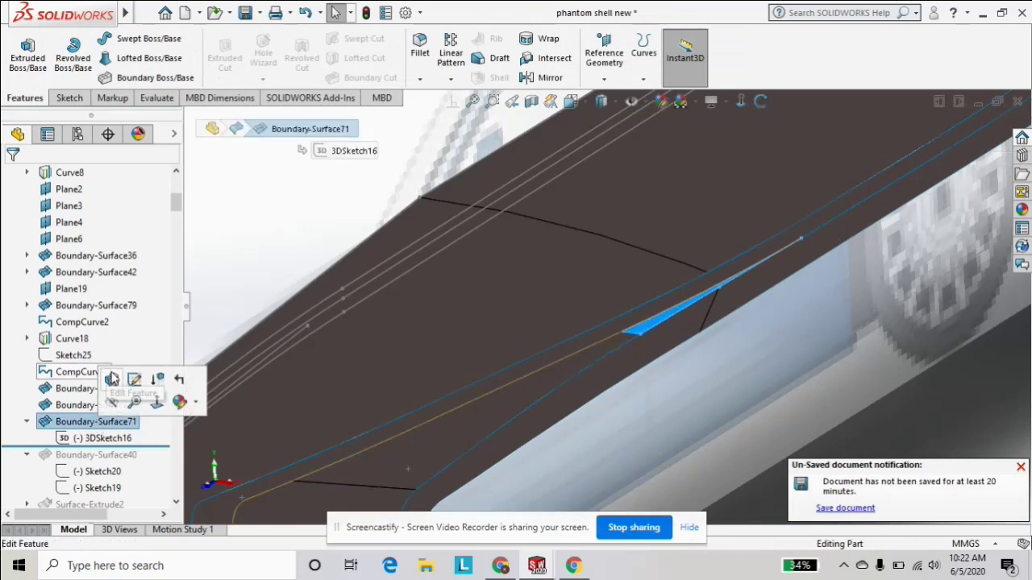
Add Edge<1> to Boundary-Surface71, then close it after the self-intersection error.
left_click(601, 391)
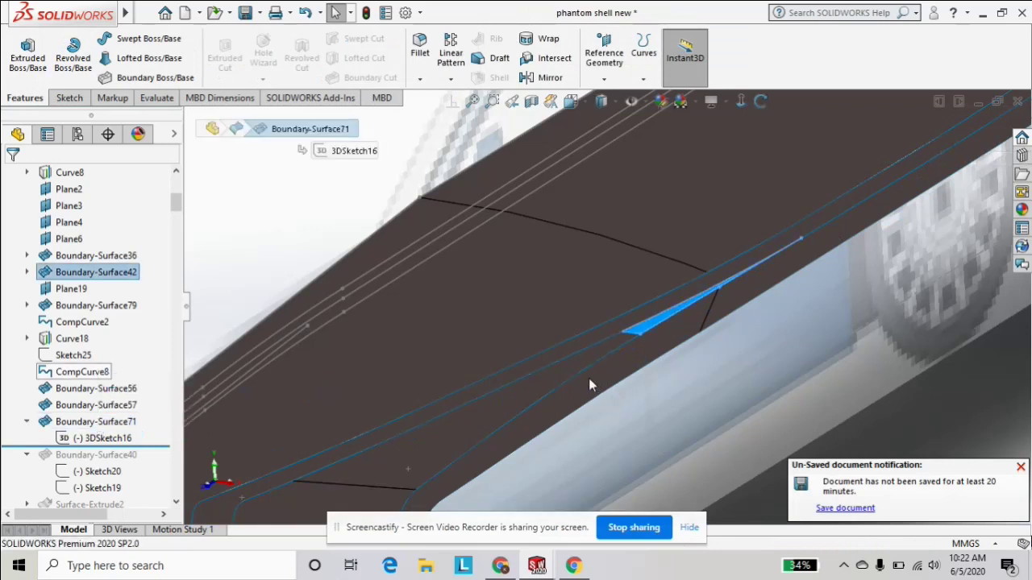
double_click(590, 375)
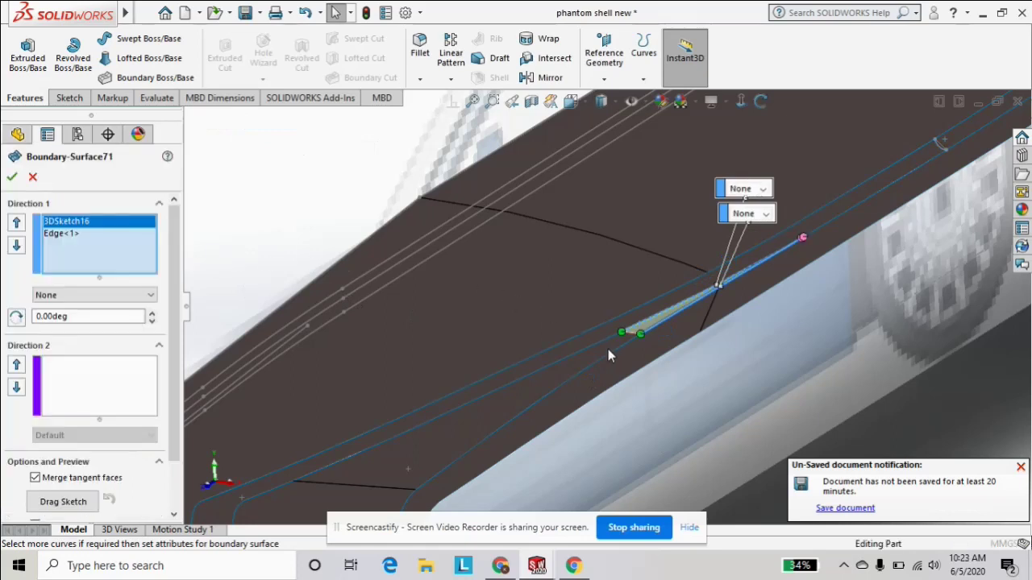
left_click(56, 234)
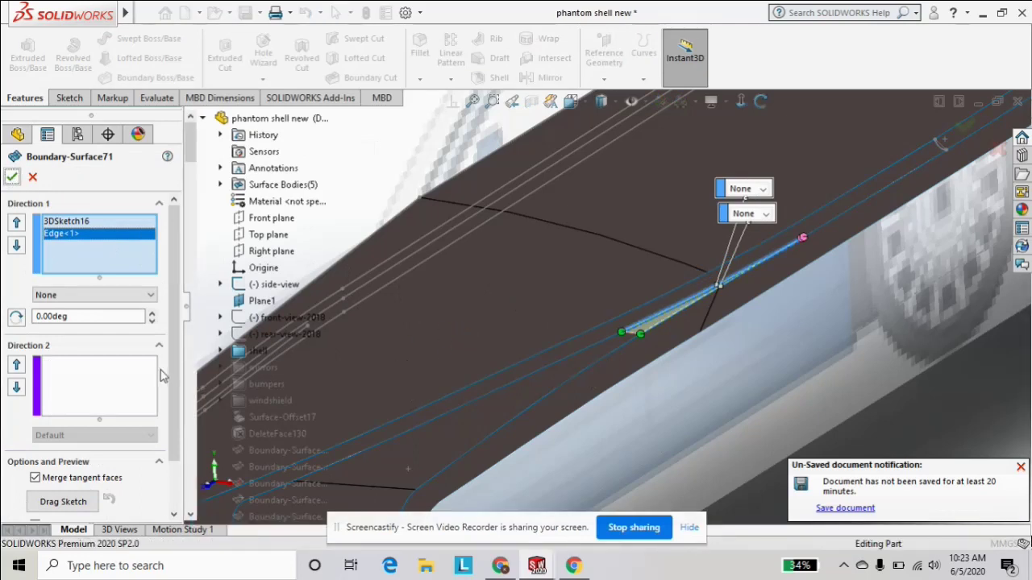
left_click(11, 178)
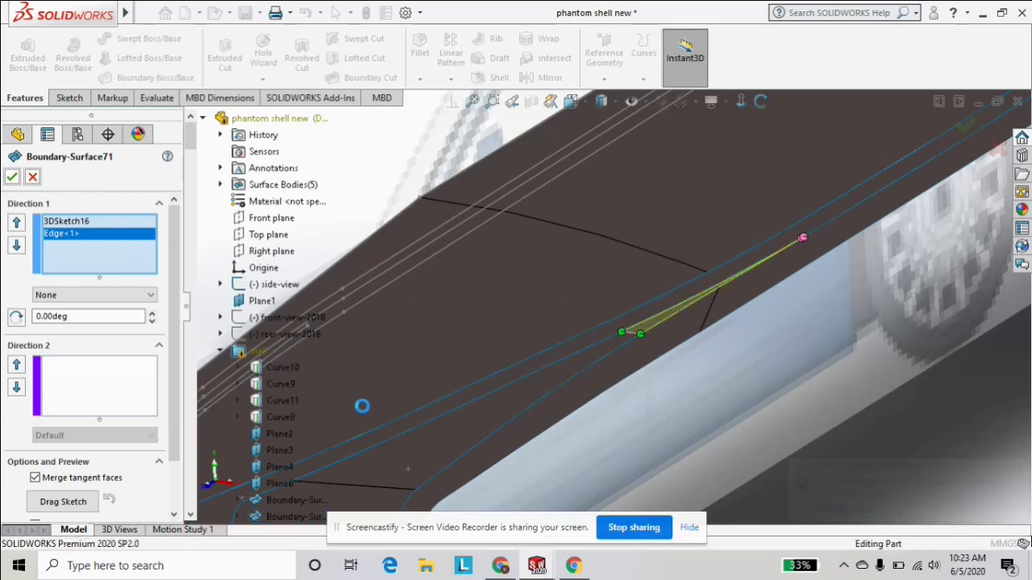
key("Return")
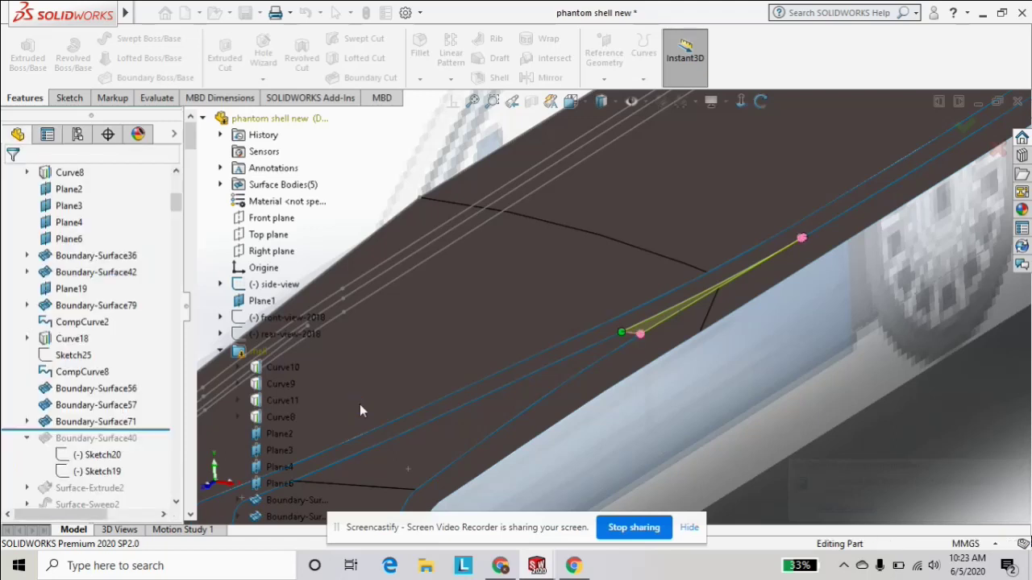
middle_click_drag(360, 404, 537, 388)
scroll(166, 395, "down", 3)
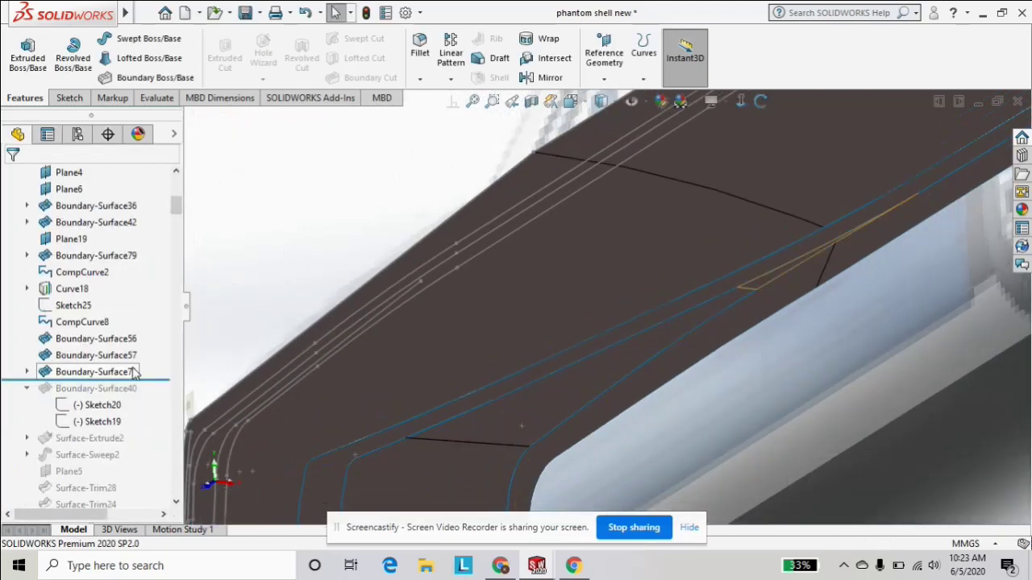
left_click_drag(157, 381, 149, 424)
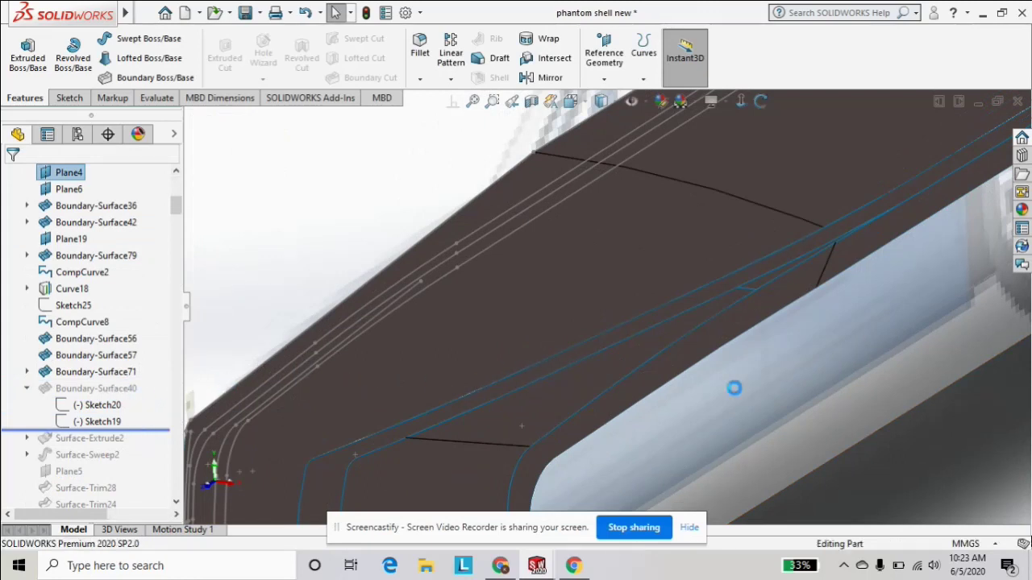
scroll(744, 403, "up", 3)
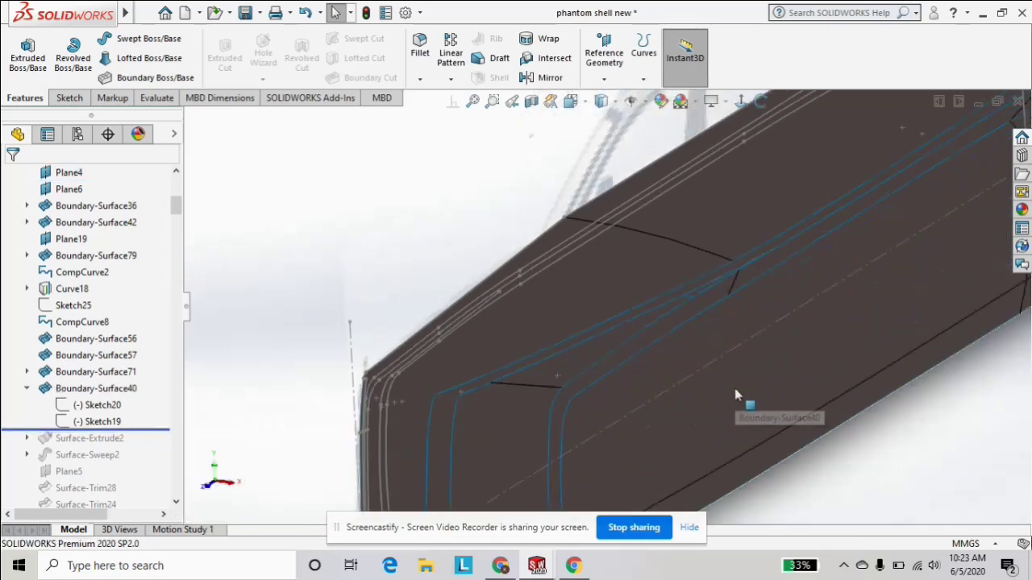
scroll(774, 387, "up", 4)
middle_click_drag(861, 396, 485, 340)
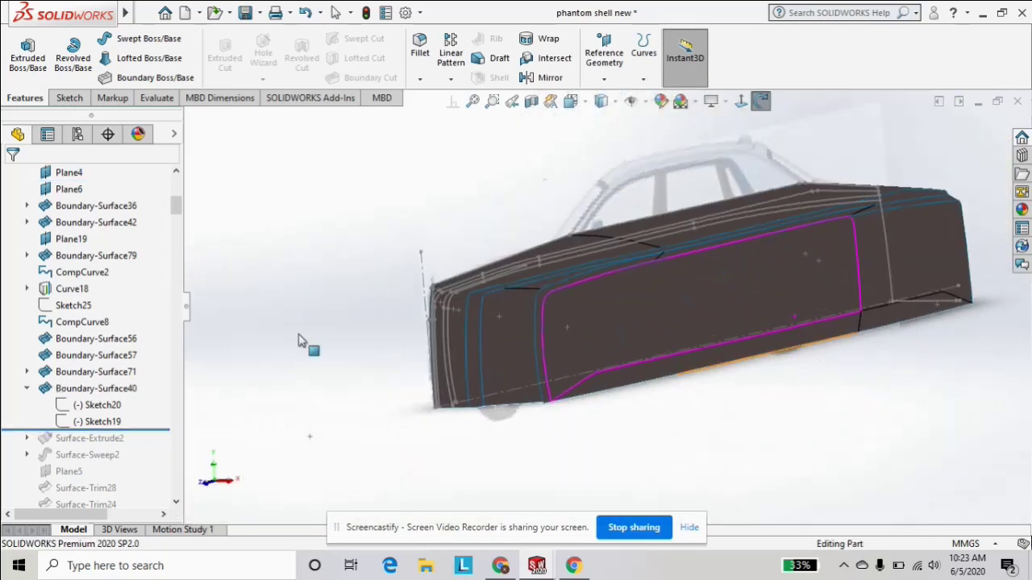
left_click(102, 391)
scroll(680, 317, "down", 1)
scroll(807, 308, "down", 1)
scroll(808, 308, "down", 2)
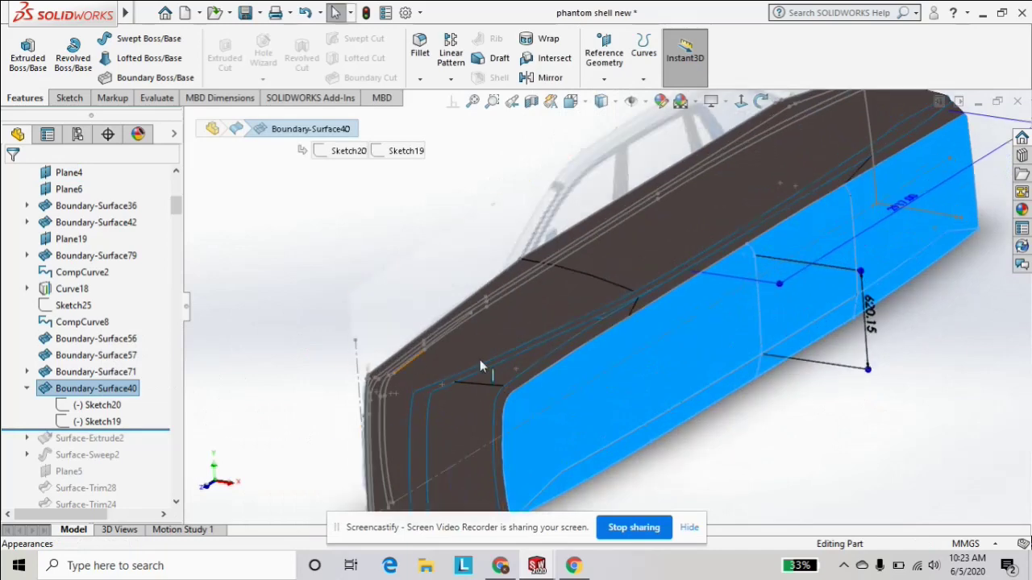
mouse_move(684, 365)
middle_mouse_down()
mouse_move(711, 252)
mouse_move(717, 287)
middle_mouse_up()
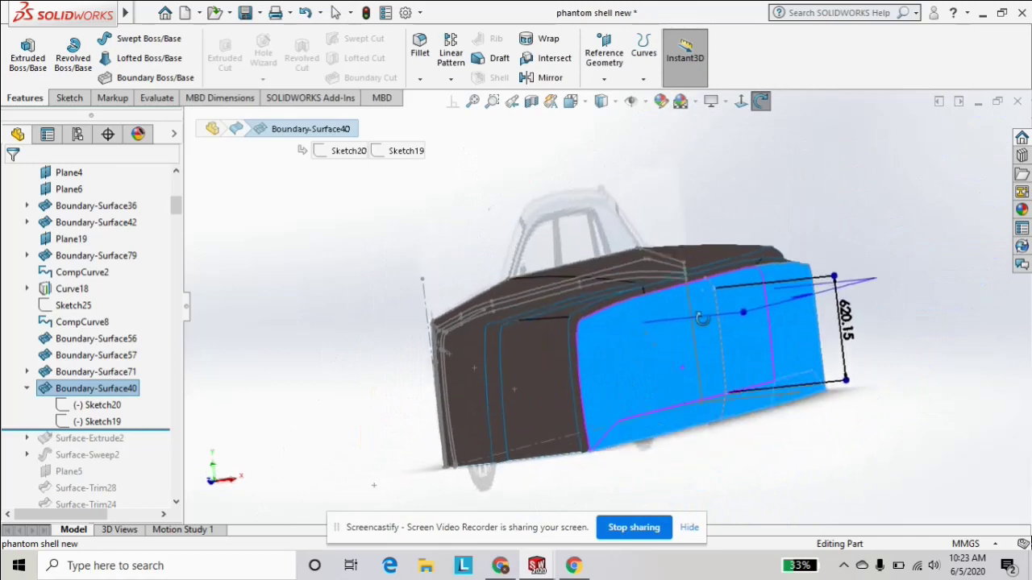
left_click(105, 410)
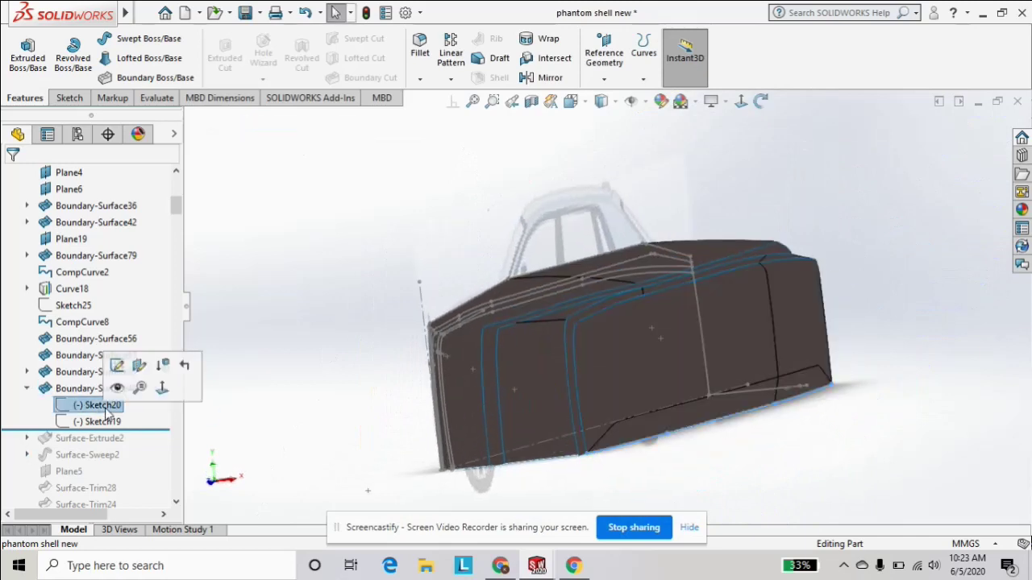
middle_click_drag(564, 432, 761, 405)
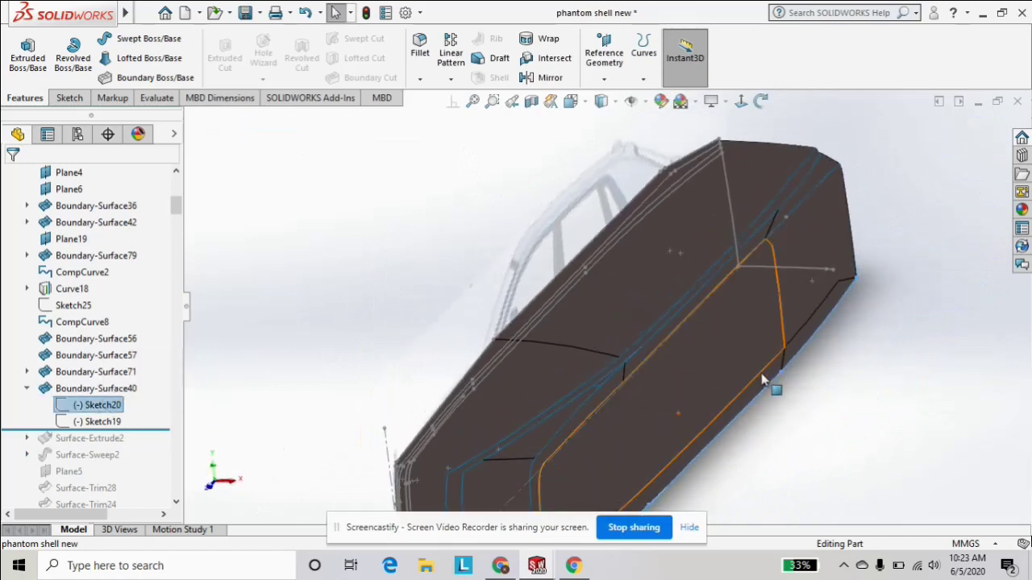
left_click(575, 436)
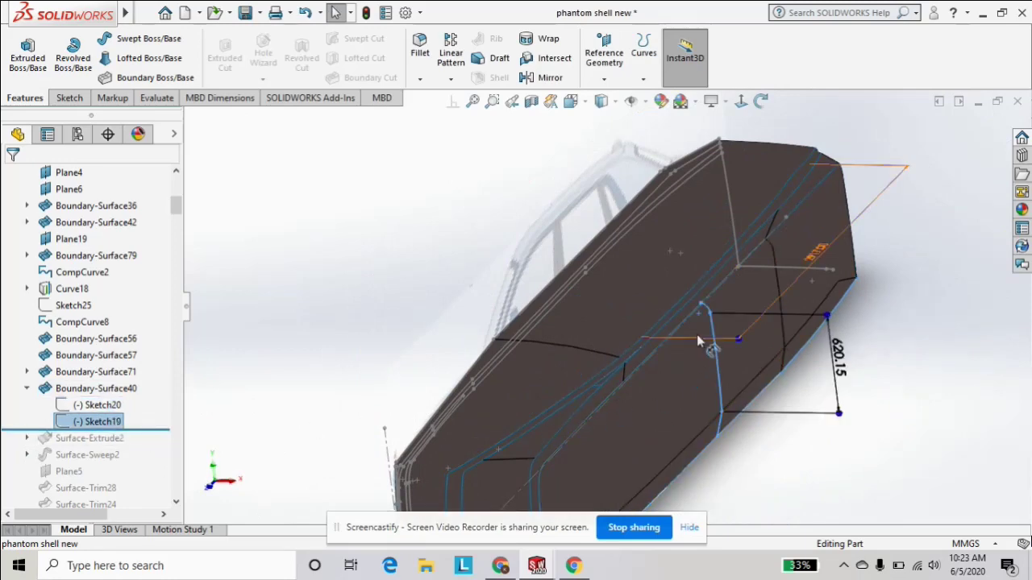
mouse_move(696, 337)
middle_mouse_down()
mouse_move(723, 408)
mouse_move(700, 342)
middle_mouse_up()
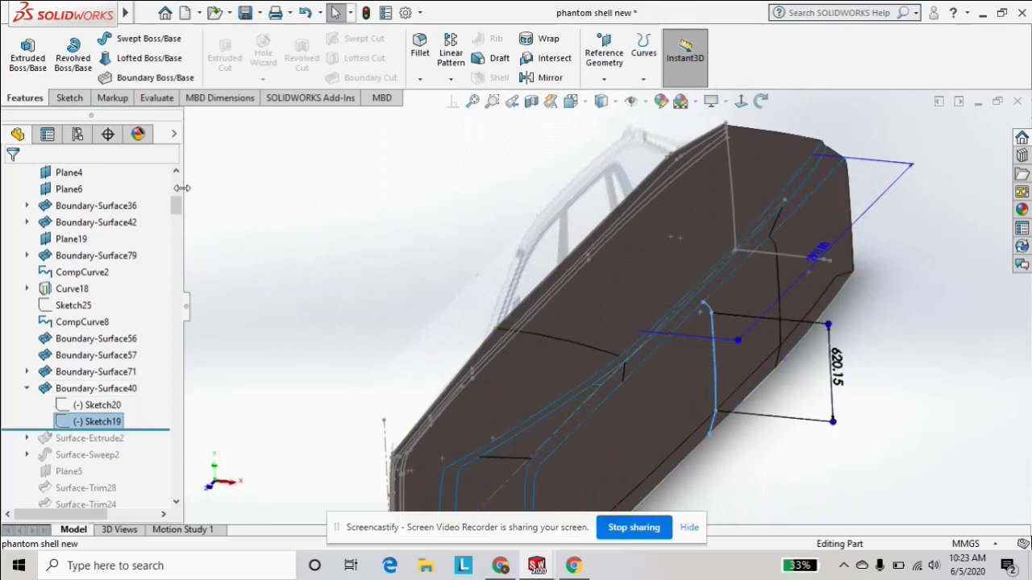
left_click_drag(181, 206, 181, 186)
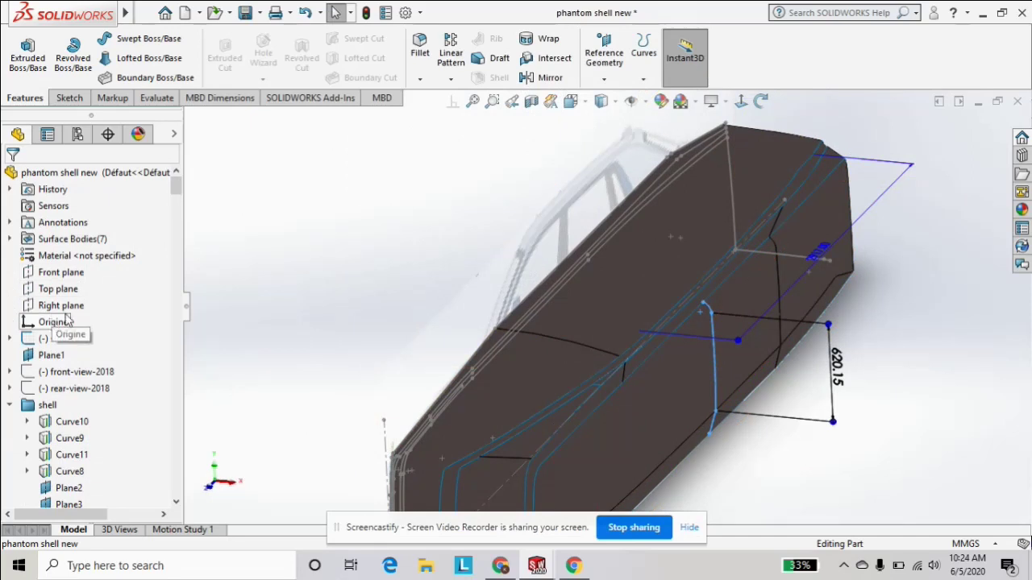
middle_click_drag(419, 346, 288, 234)
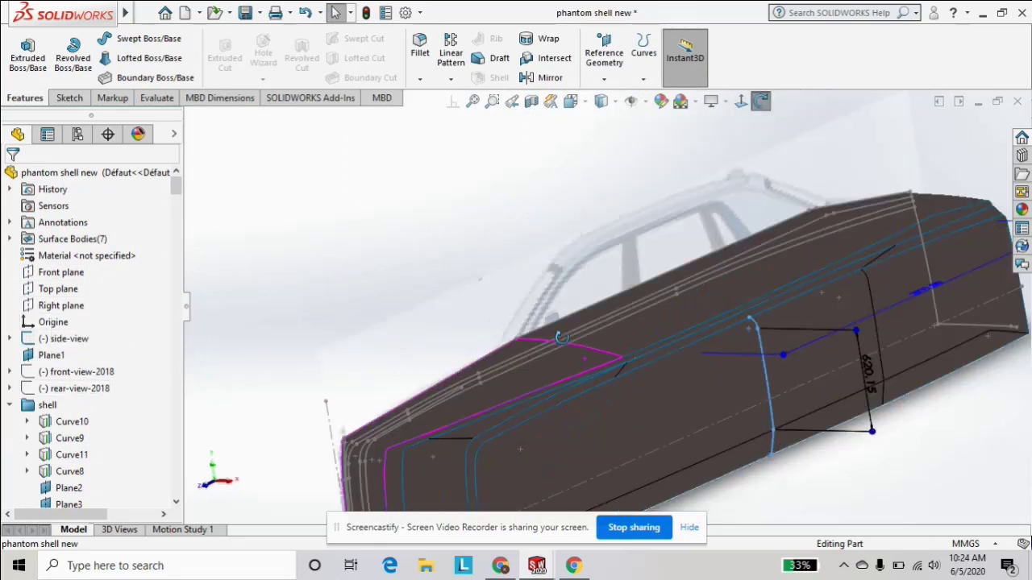
left_click(64, 274)
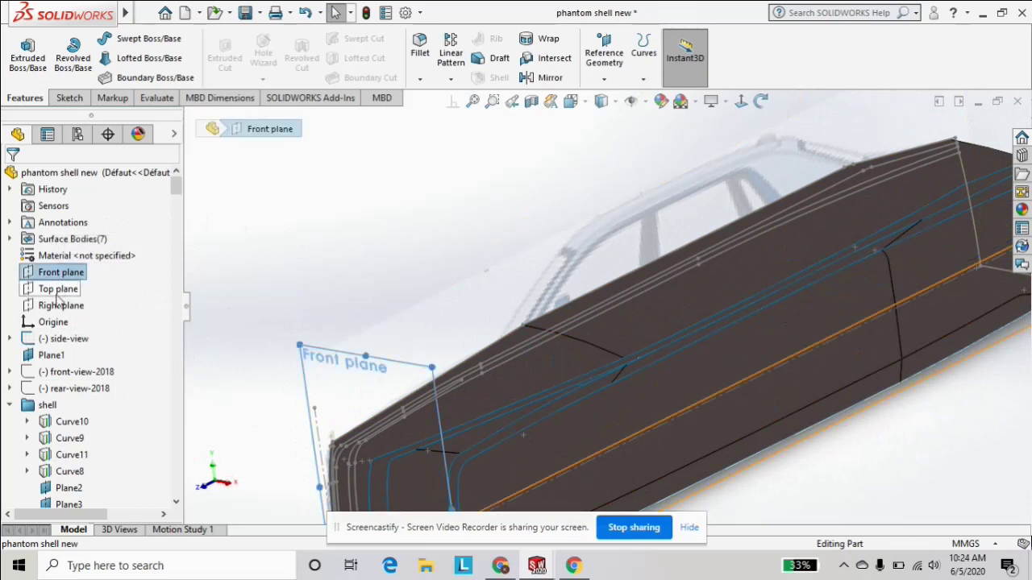
Check where the Top, Right, Plane19, Plane6 and Plane2 planes lie on the body.
left_click(58, 289)
left_click(61, 306)
scroll(178, 244, "down", 7)
scroll(178, 243, "down", 5)
scroll(177, 243, "up", 4)
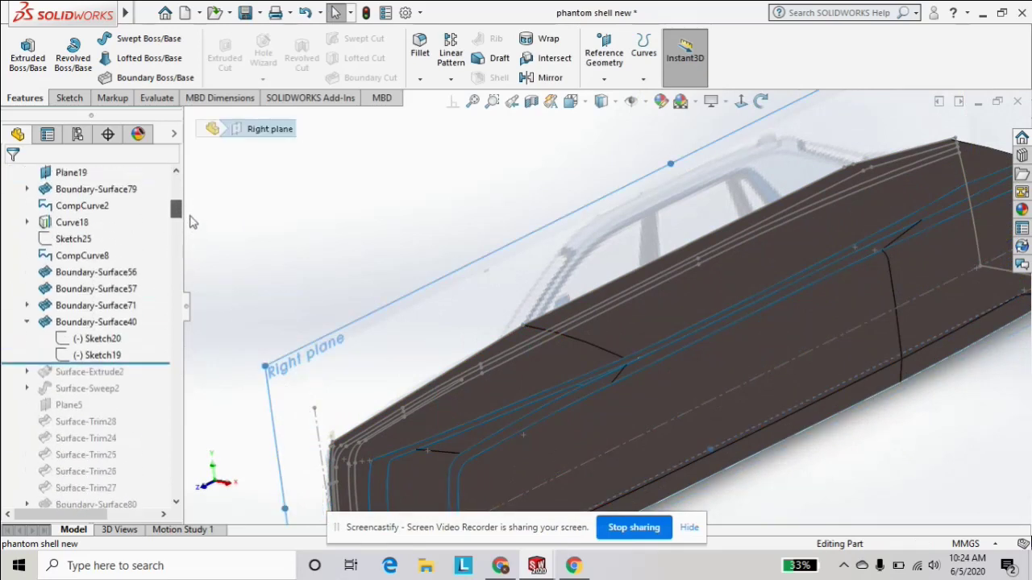
scroll(583, 389, "up", 3)
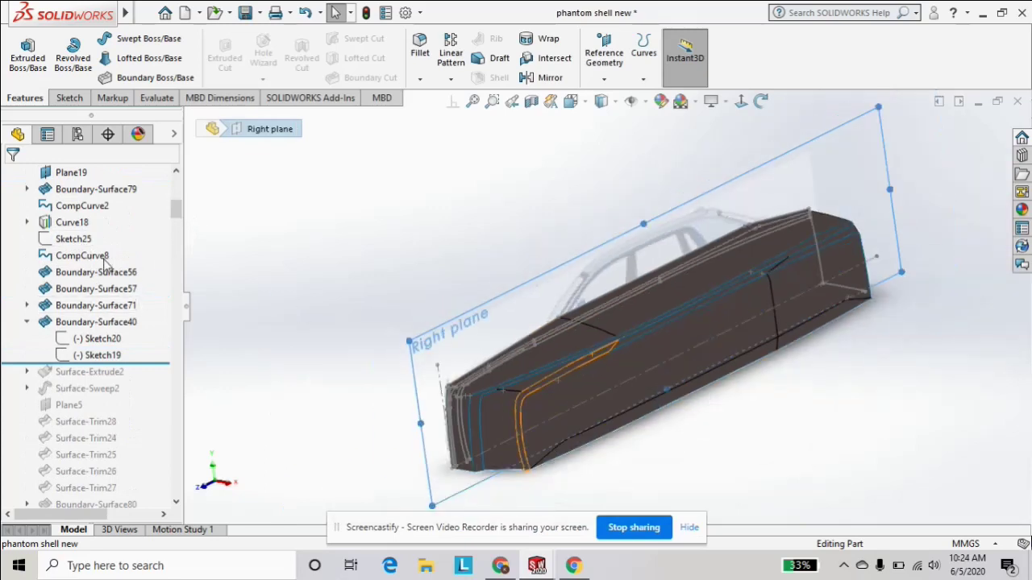
left_click(78, 179)
scroll(78, 179, "up", 1)
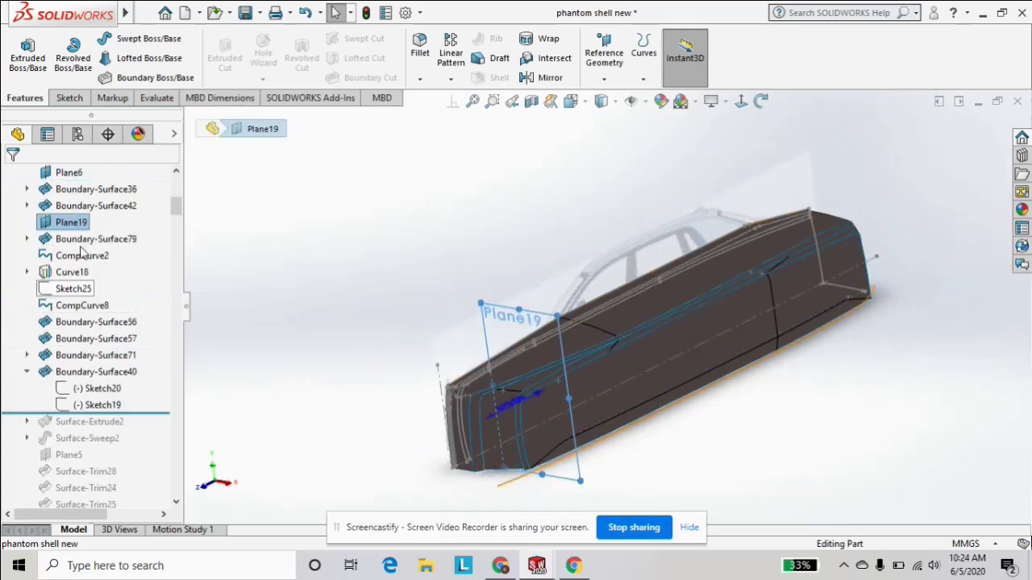
key("Page_Up")
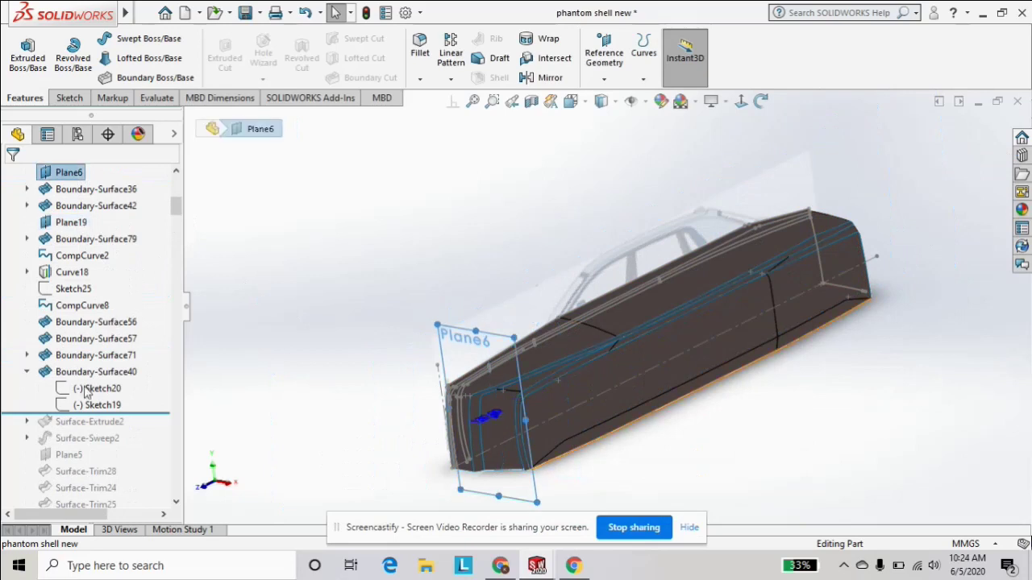
scroll(119, 369, "up", 2)
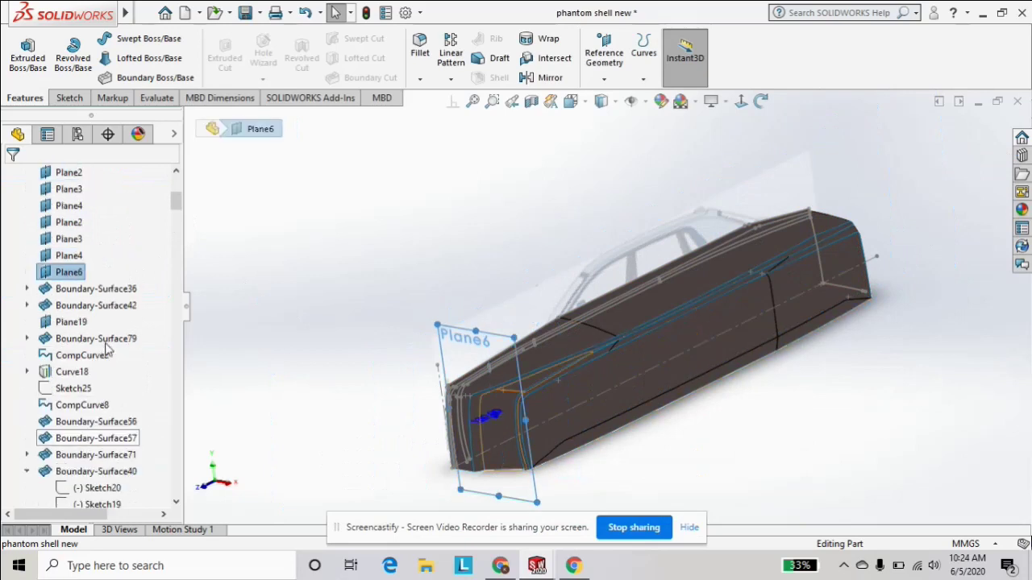
left_click(69, 223)
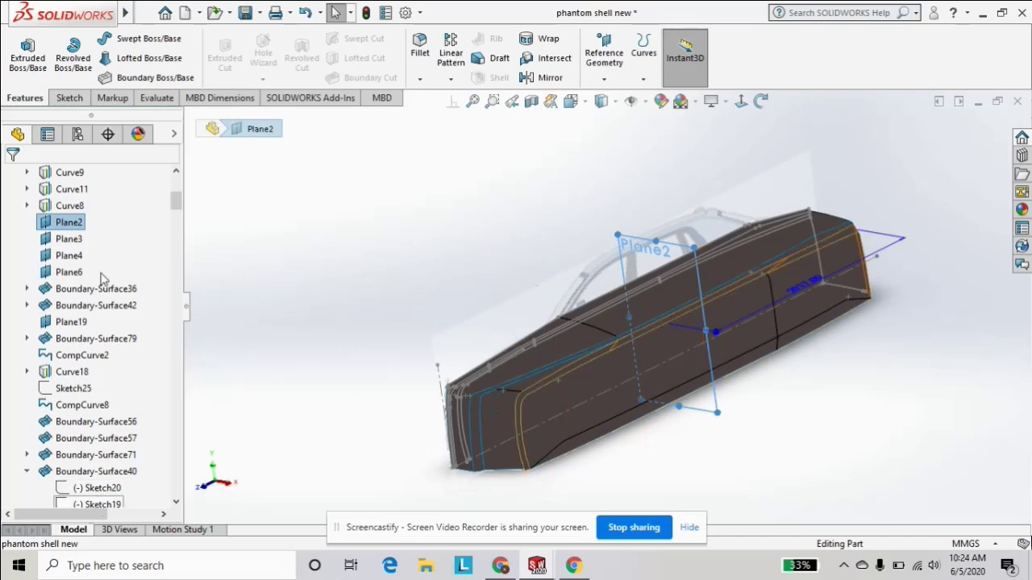
Hide Plane2, then show all reference planes in the model view.
right_click(69, 224)
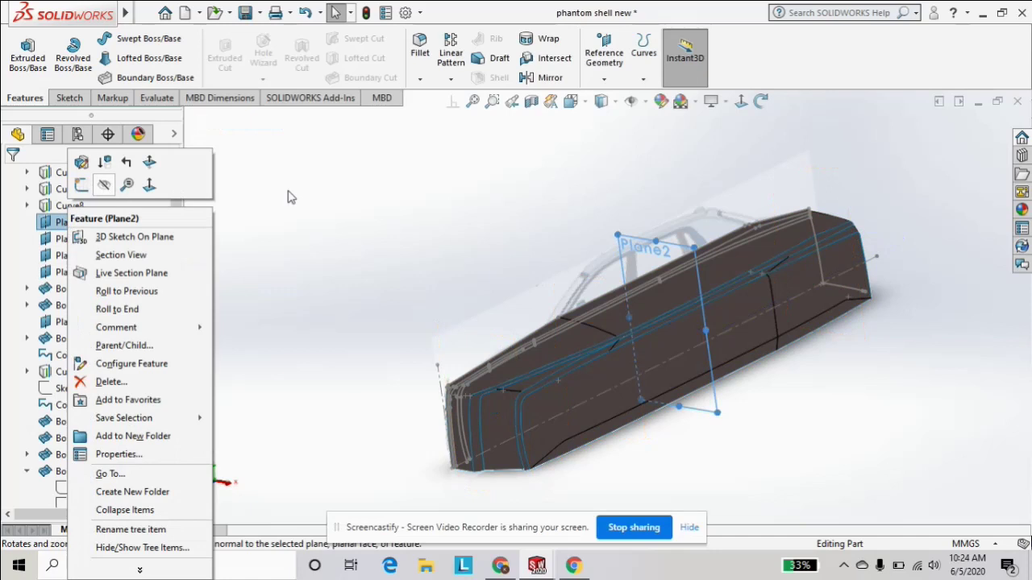
left_click(104, 185)
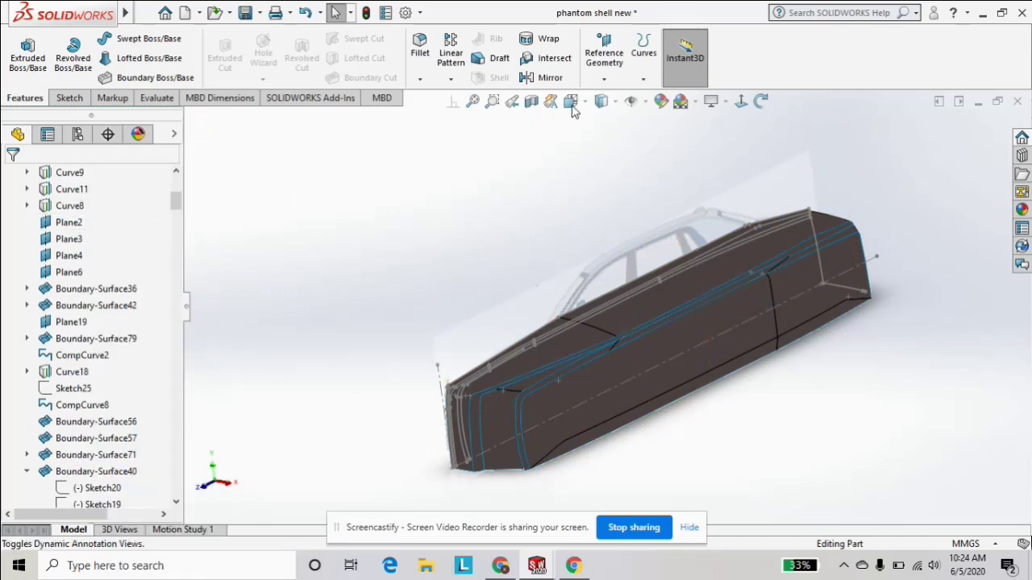
left_click(634, 102)
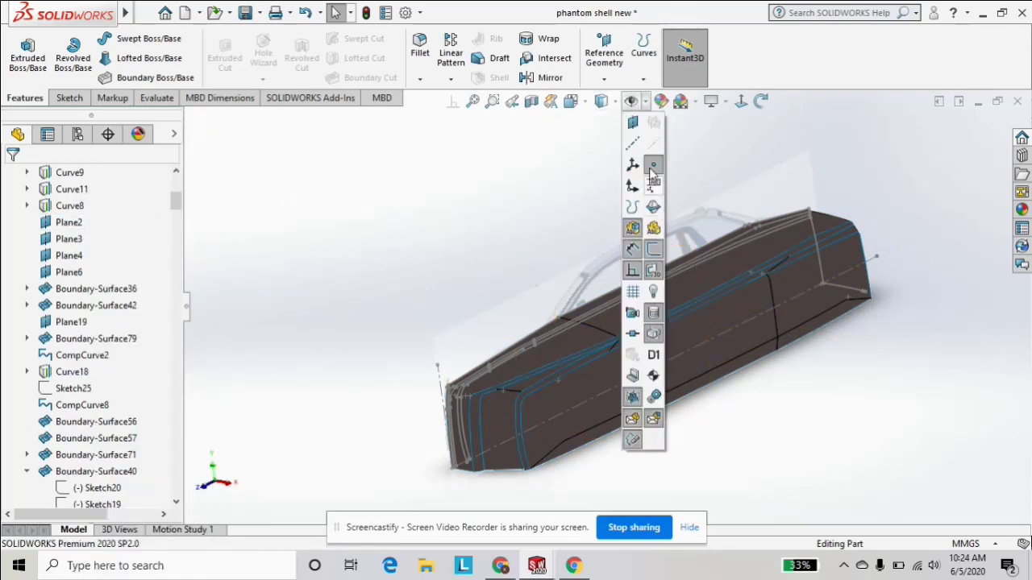
left_click(633, 124)
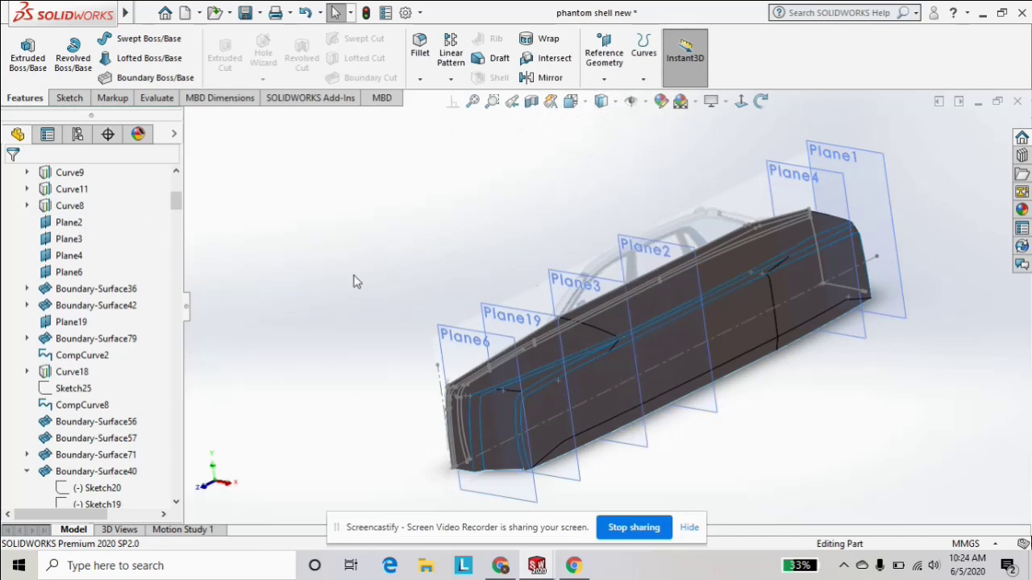
Open Sketch20 under Boundary-Surface40 for editing.
scroll(80, 387, "down", 1)
scroll(81, 387, "down", 2)
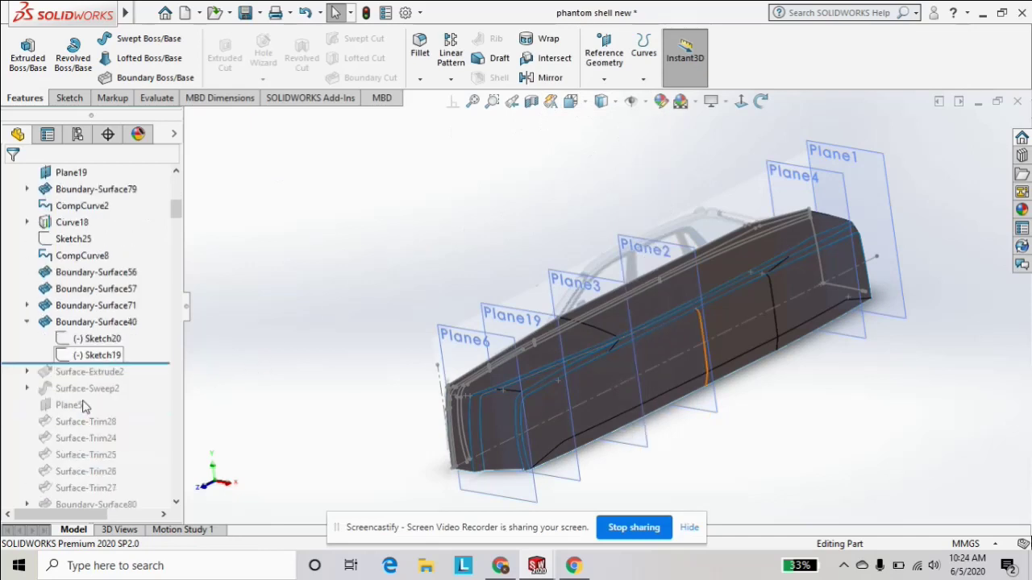
left_click(113, 327)
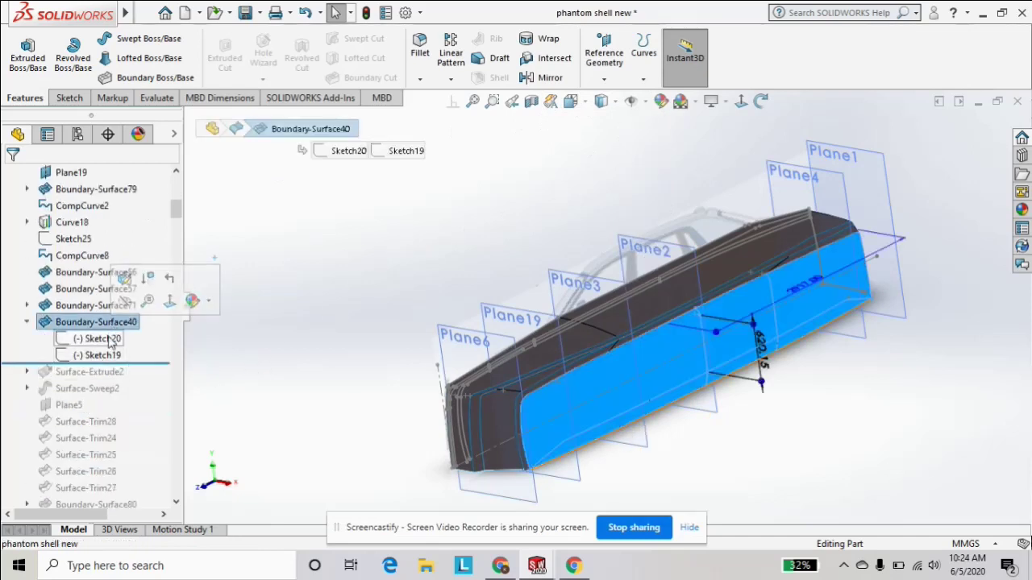
left_click(111, 339)
left_click(123, 293)
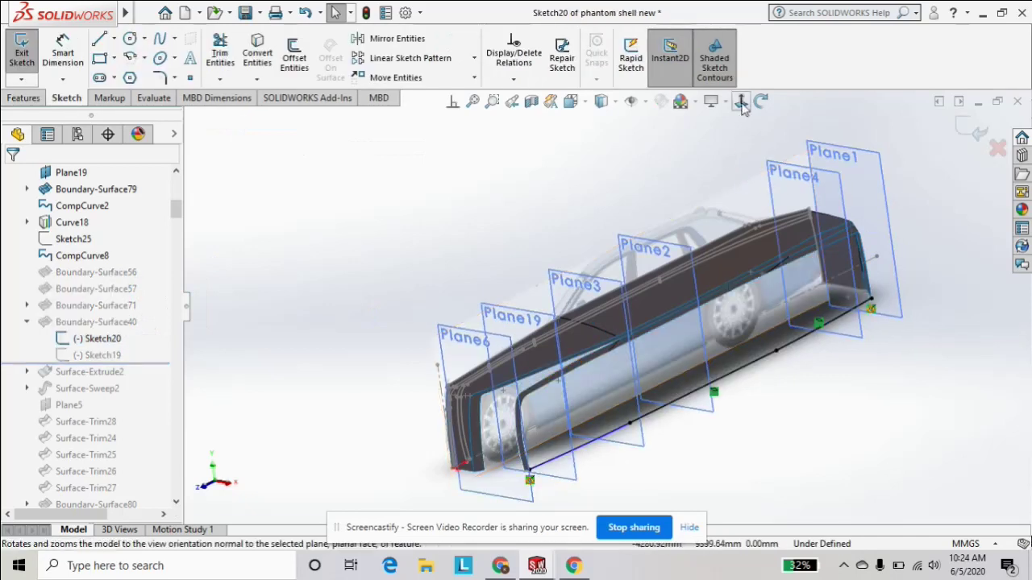
View Sketch20 normal-to and zoom in, then exit it and orbit back to 3D.
key("ctrl+8")
scroll(566, 185, "down", 2)
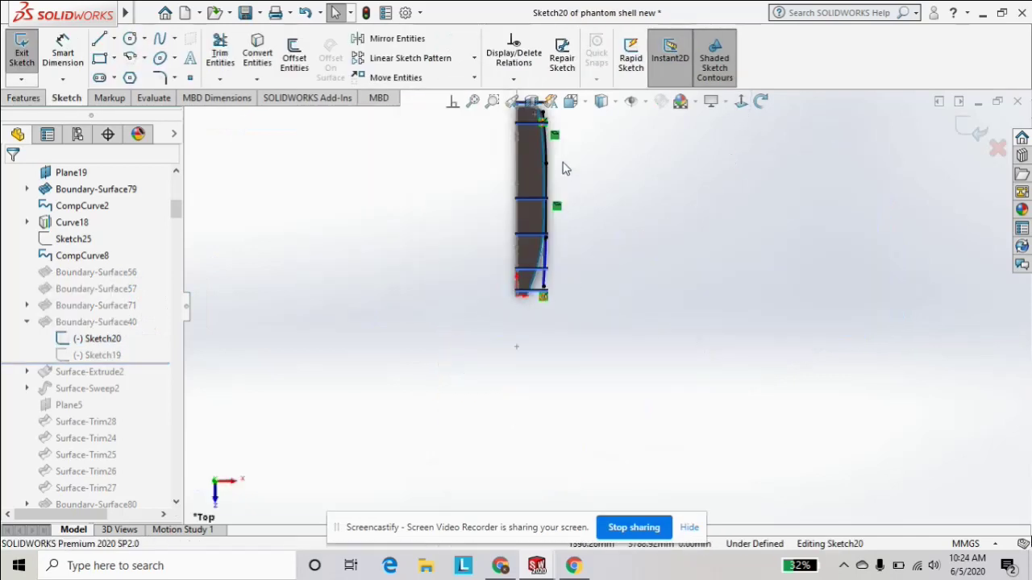
scroll(568, 234, "down", 1)
scroll(569, 290, "down", 1)
scroll(572, 339, "down", 2)
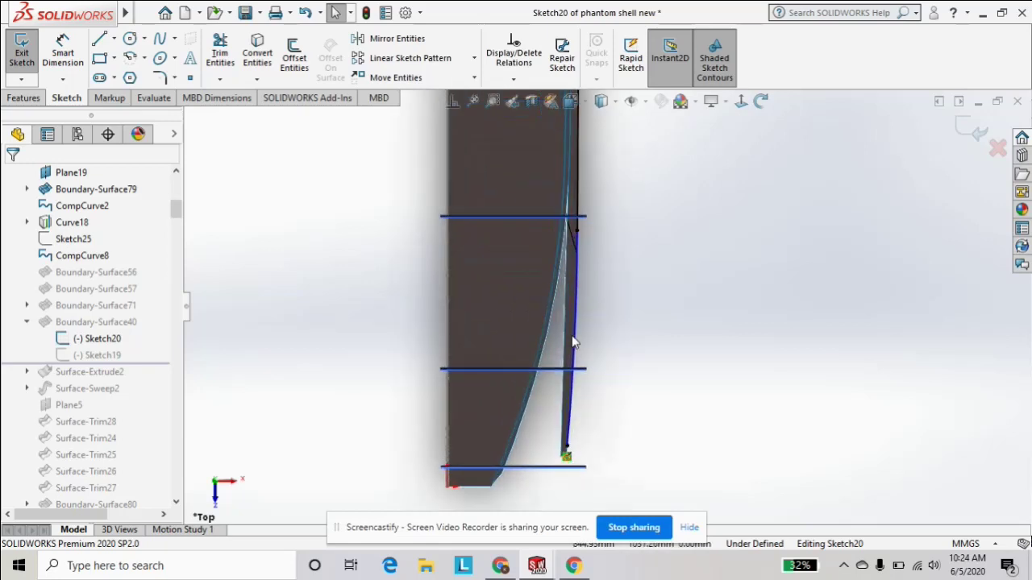
scroll(572, 342, "down", 1)
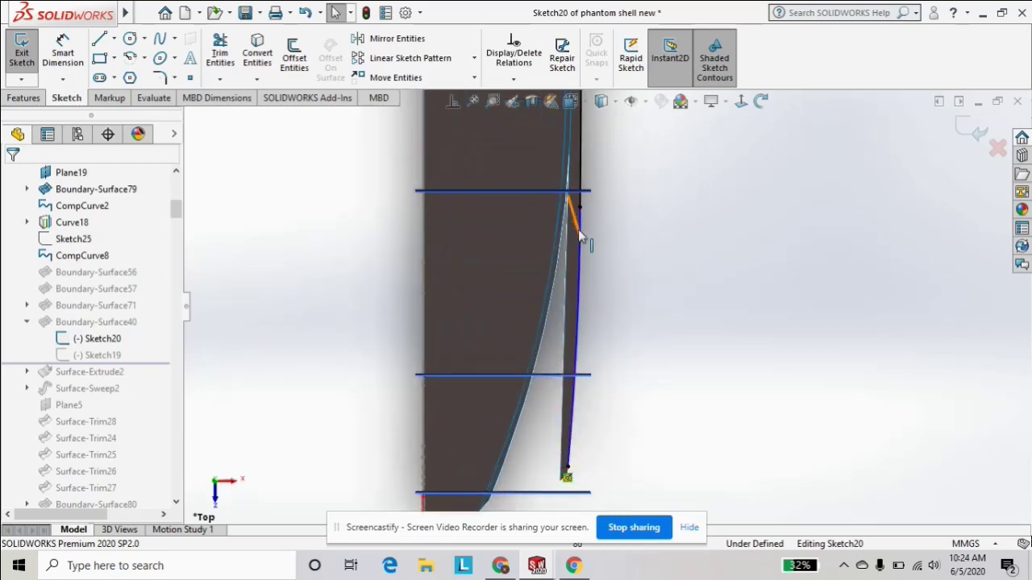
scroll(605, 164, "up", 4)
scroll(619, 156, "down", 1)
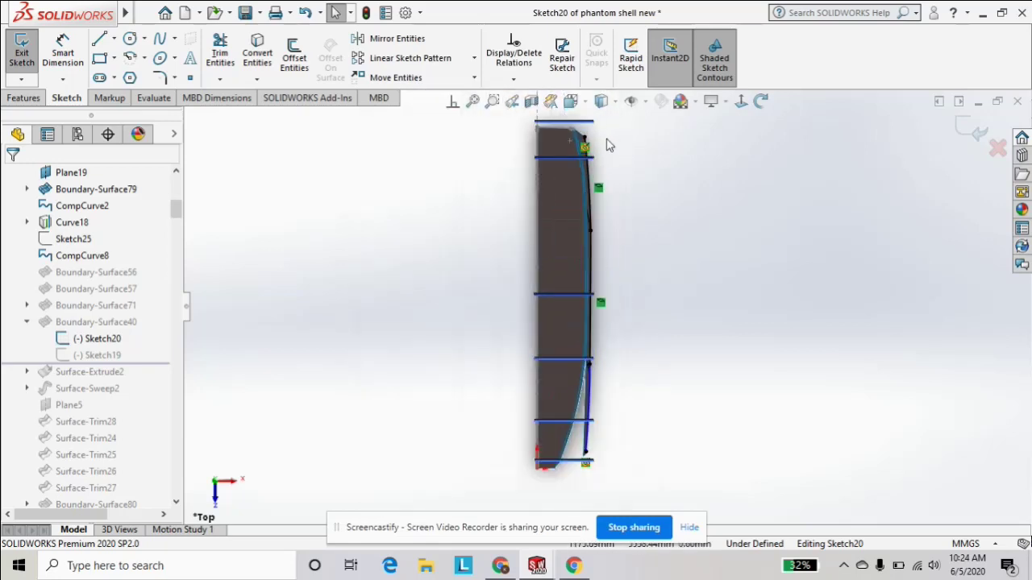
scroll(583, 142, "down", 2)
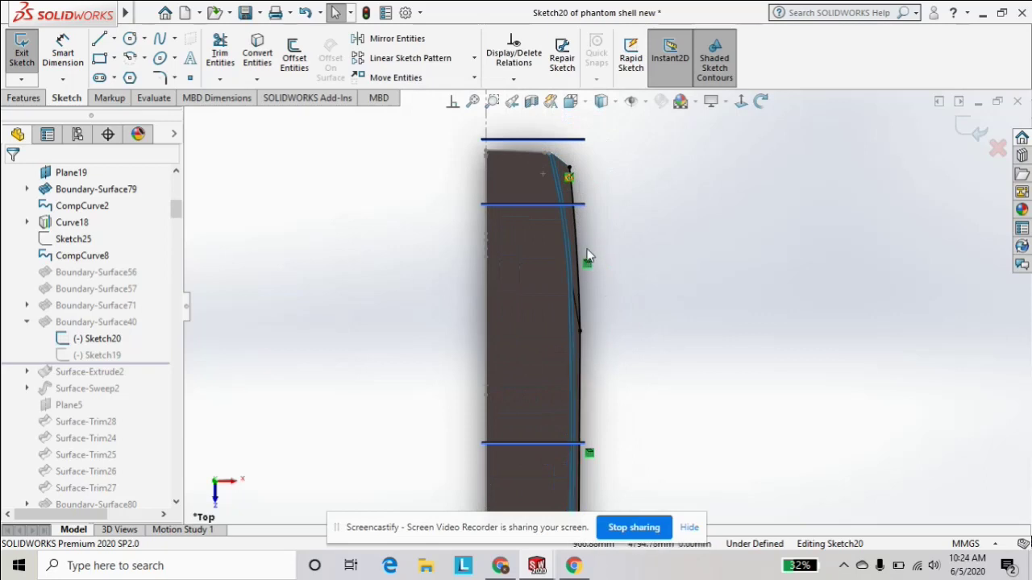
left_click(974, 127)
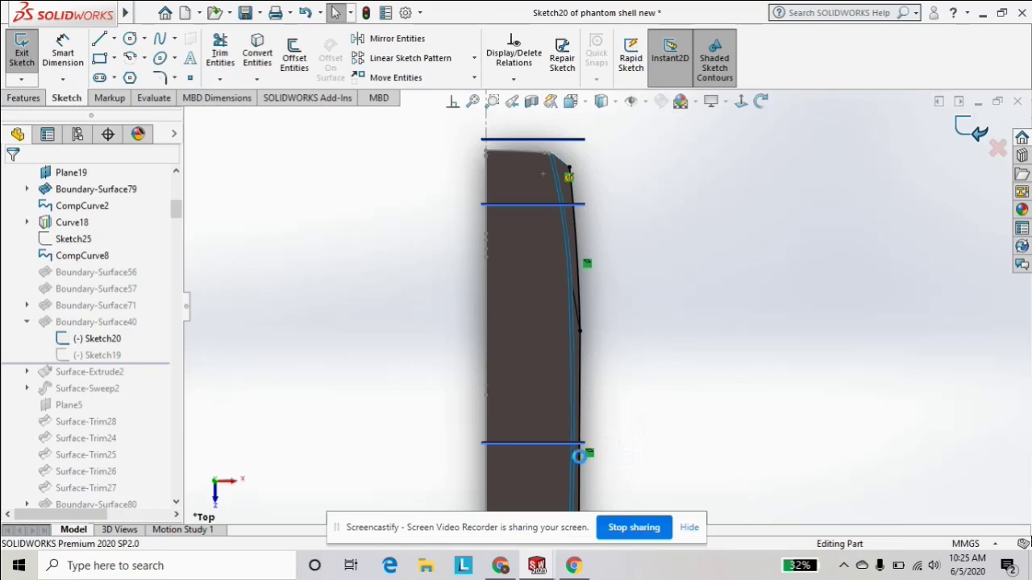
middle_click_drag(594, 470, 542, 259)
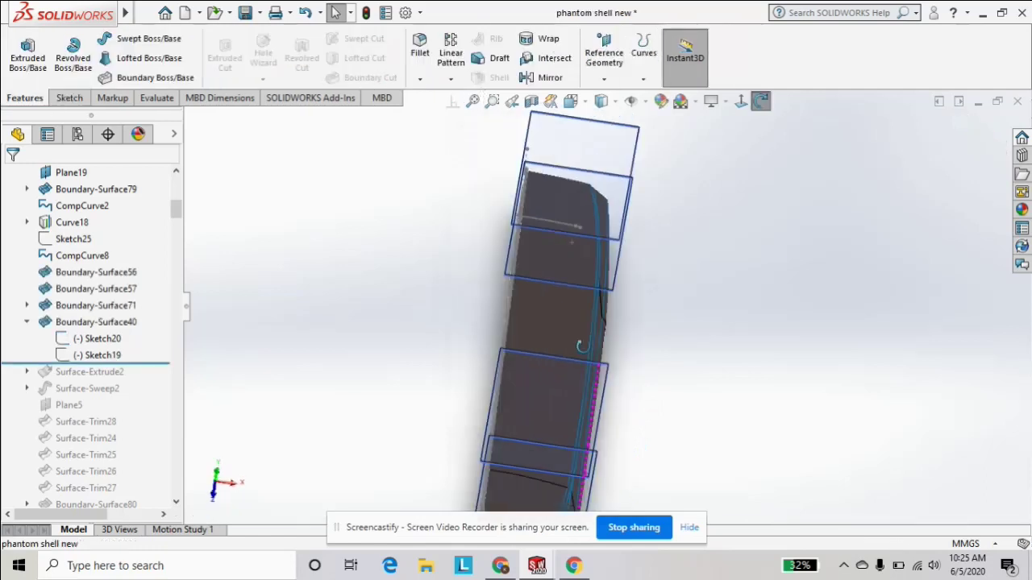
Edit Sketch19 of Boundary-Surface40 normal-to its plane, zooming in on the profile corner.
left_click(103, 357)
left_click(122, 308)
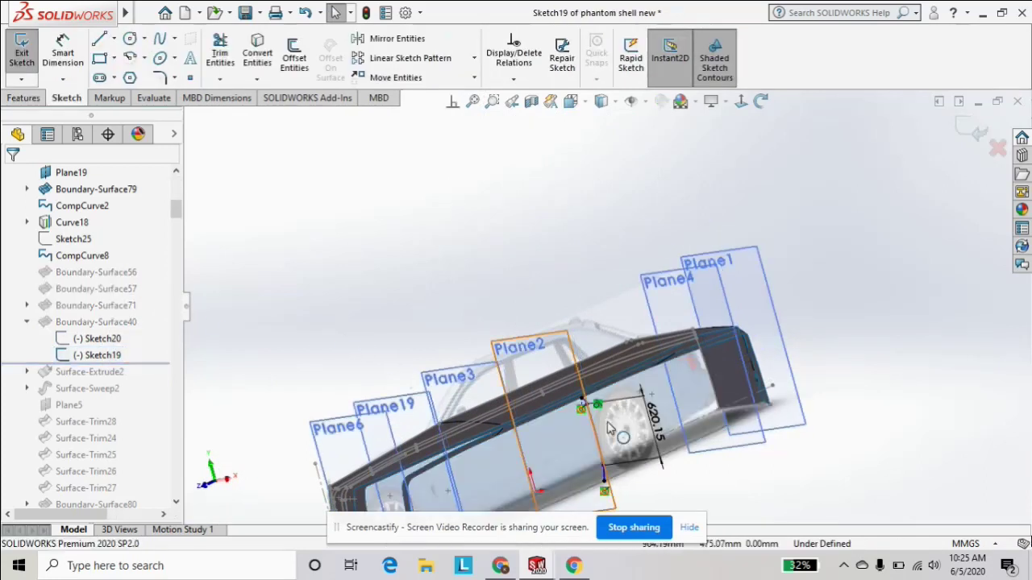
key("ctrl+8")
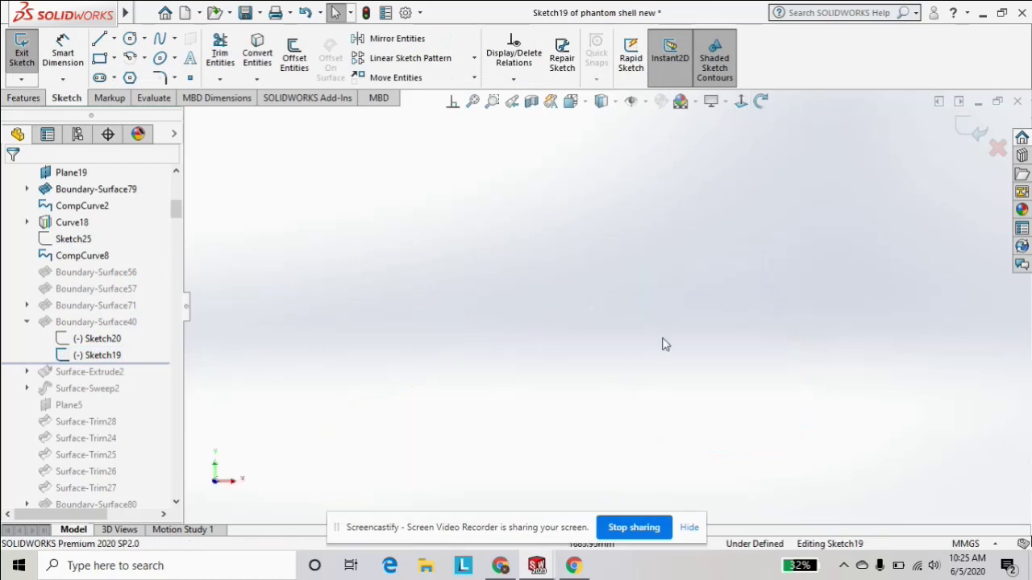
scroll(731, 256, "up", 2)
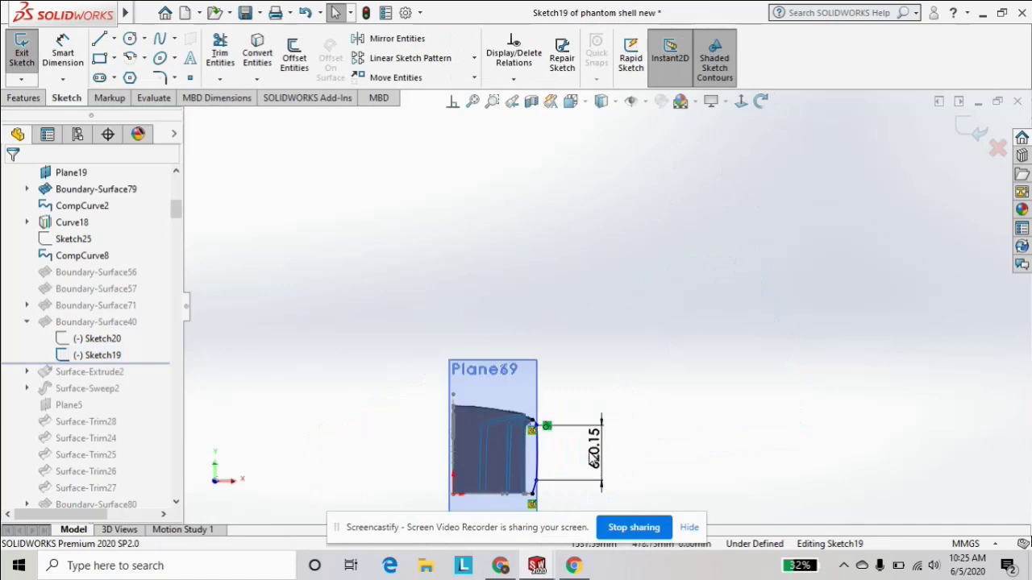
scroll(494, 504, "down", 4)
scroll(495, 504, "down", 3)
scroll(494, 493, "down", 2)
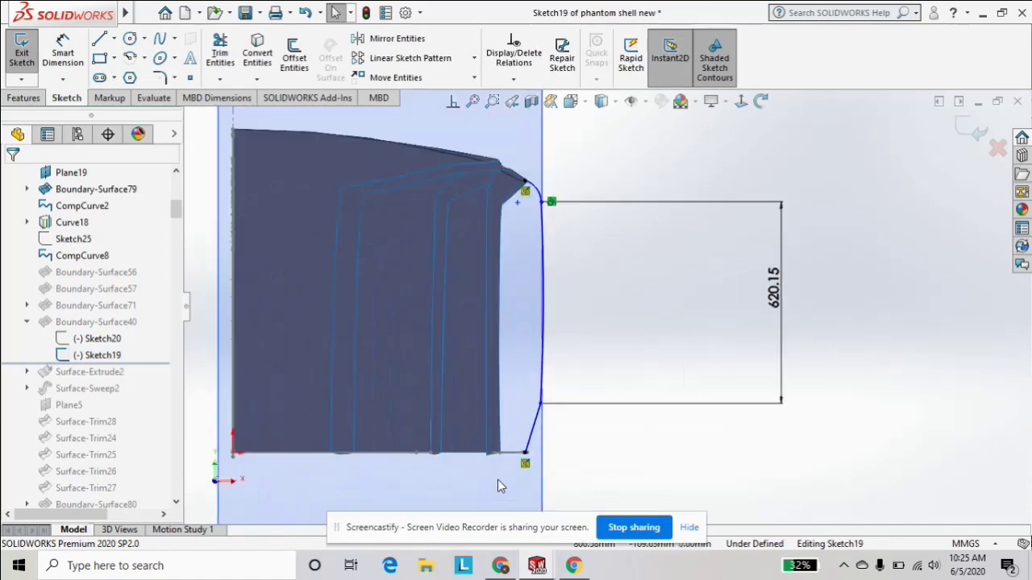
scroll(540, 439, "down", 3)
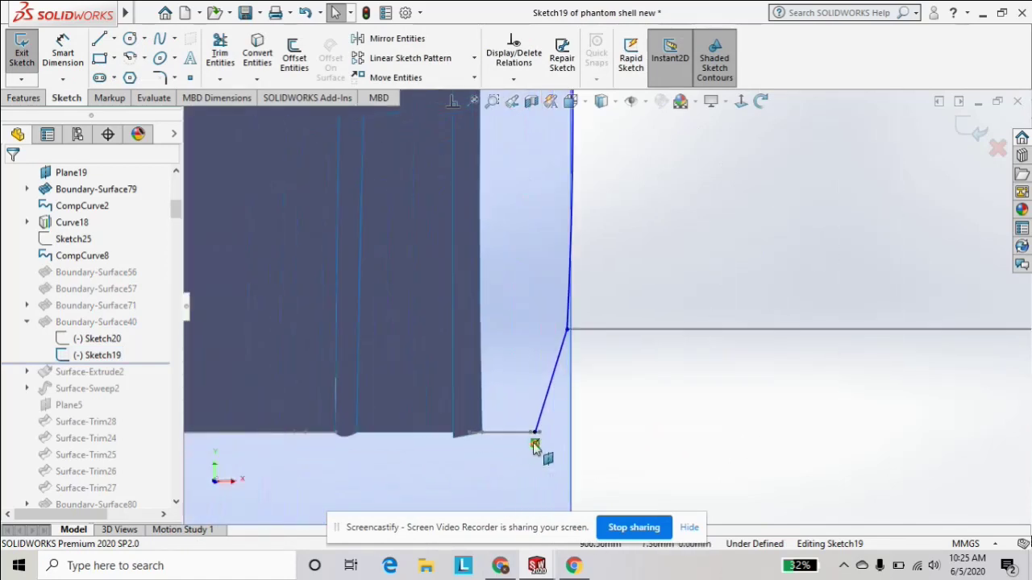
scroll(548, 410, "down", 3)
scroll(576, 363, "down", 3)
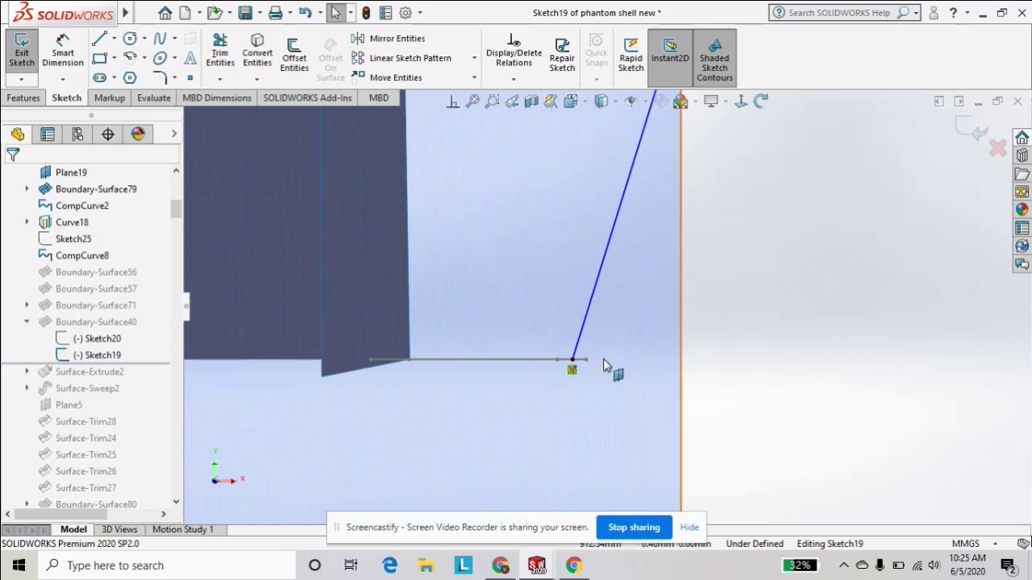
scroll(656, 226, "up", 2)
scroll(675, 166, "up", 2)
scroll(674, 166, "up", 2)
scroll(673, 167, "up", 2)
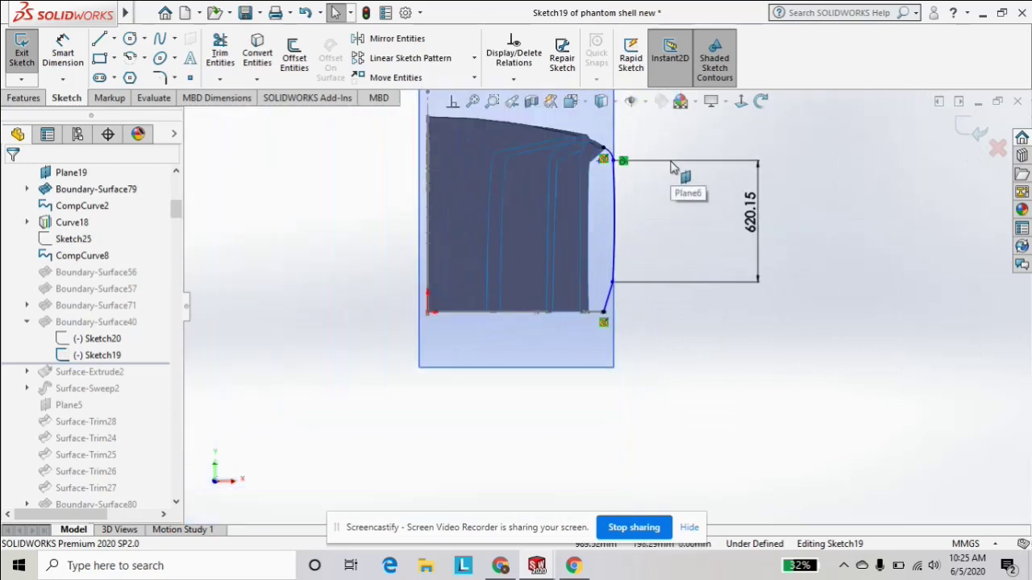
scroll(617, 266, "down", 3)
scroll(570, 312, "down", 1)
scroll(570, 312, "down", 2)
scroll(572, 298, "up", 1)
scroll(575, 299, "up", 1)
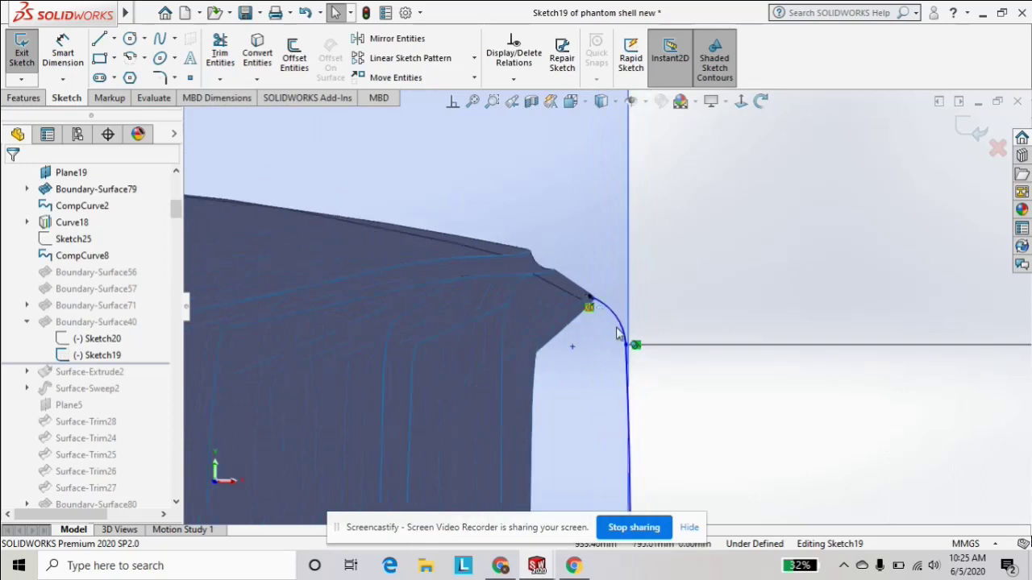
scroll(620, 338, "up", 2)
scroll(657, 320, "up", 1)
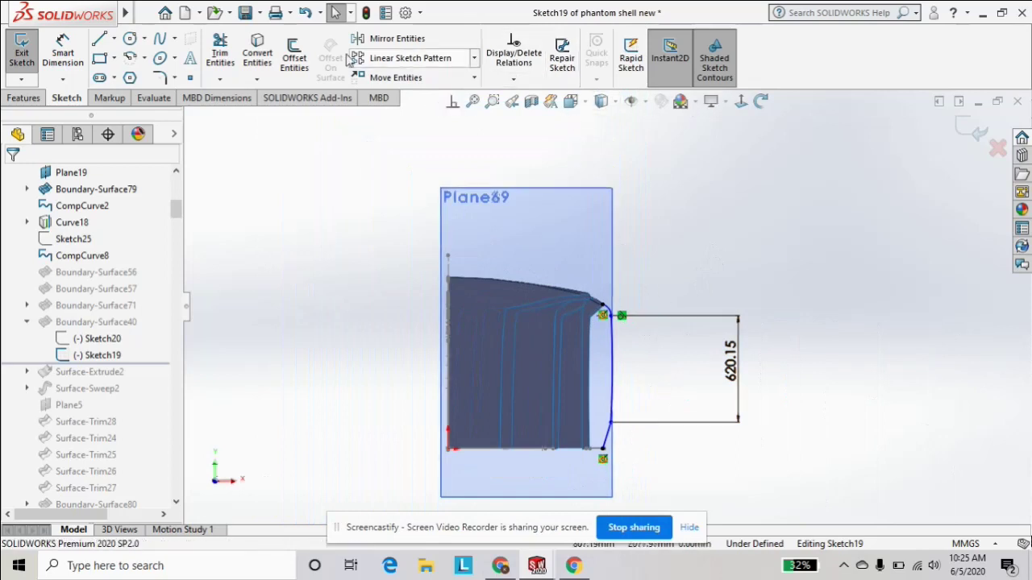
Dimension 946.67 horizontally from the sketch origin to the profile's top point.
left_click(63, 50)
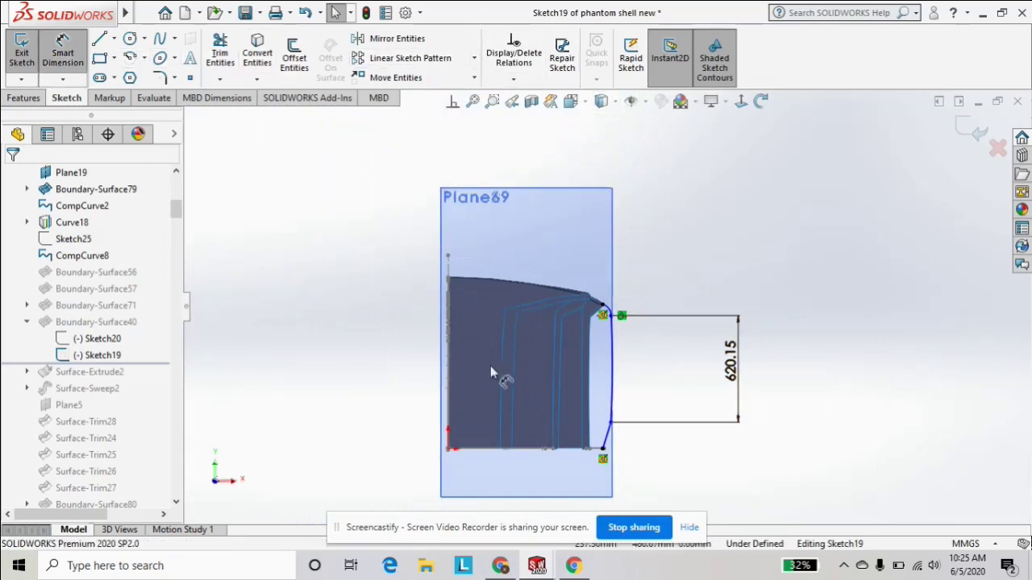
left_click(449, 451)
left_click(614, 317)
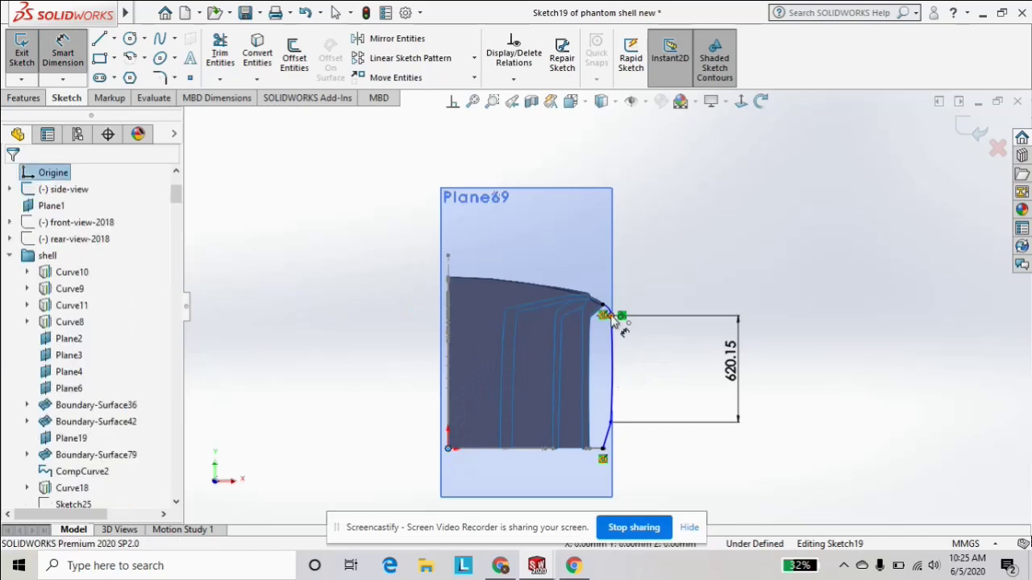
left_click(550, 139)
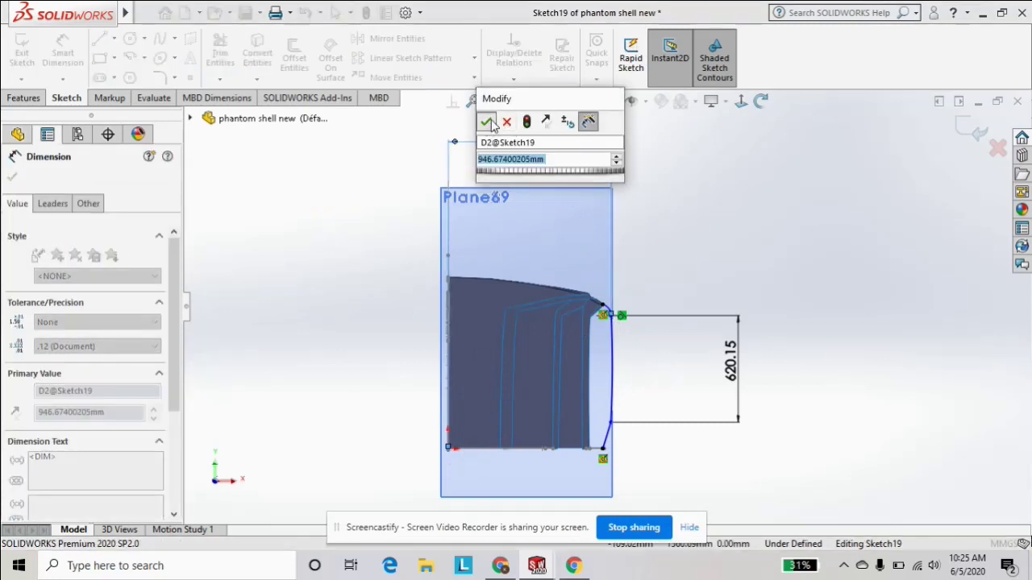
key("Return")
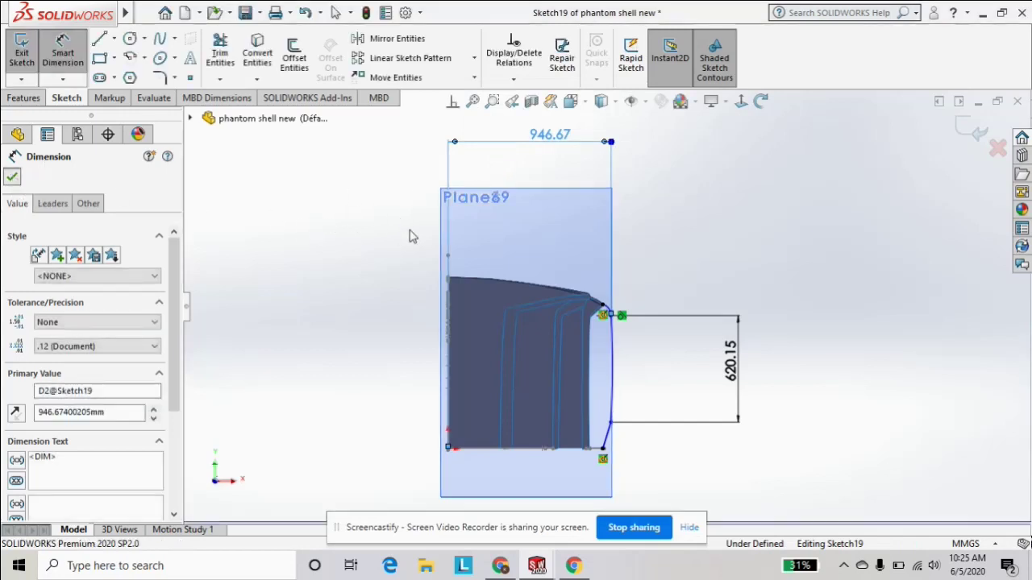
key("Escape")
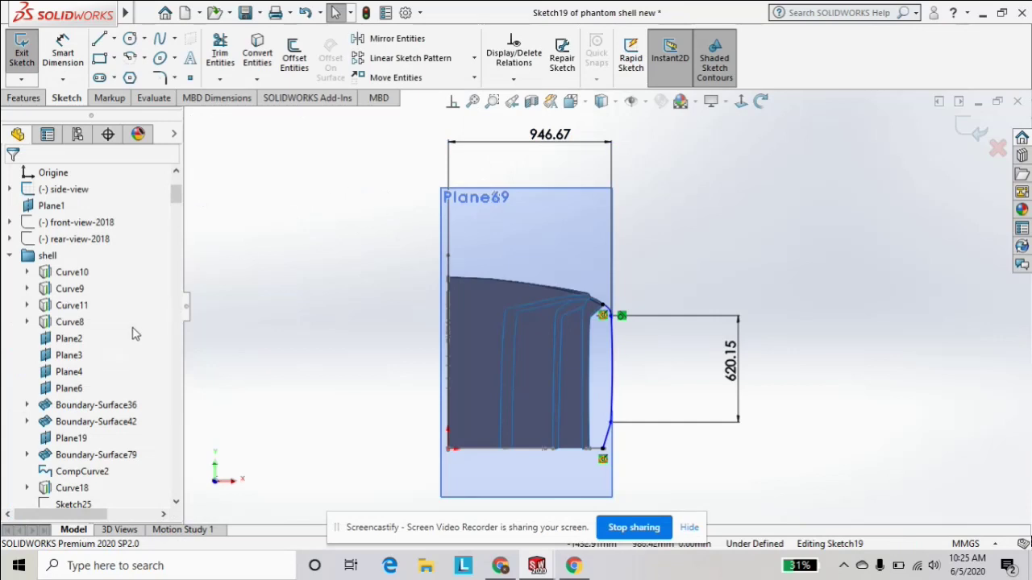
Leave Sketch19 and select Boundary-Surface40.
scroll(176, 200, "down", 3)
scroll(154, 242, "down", 3)
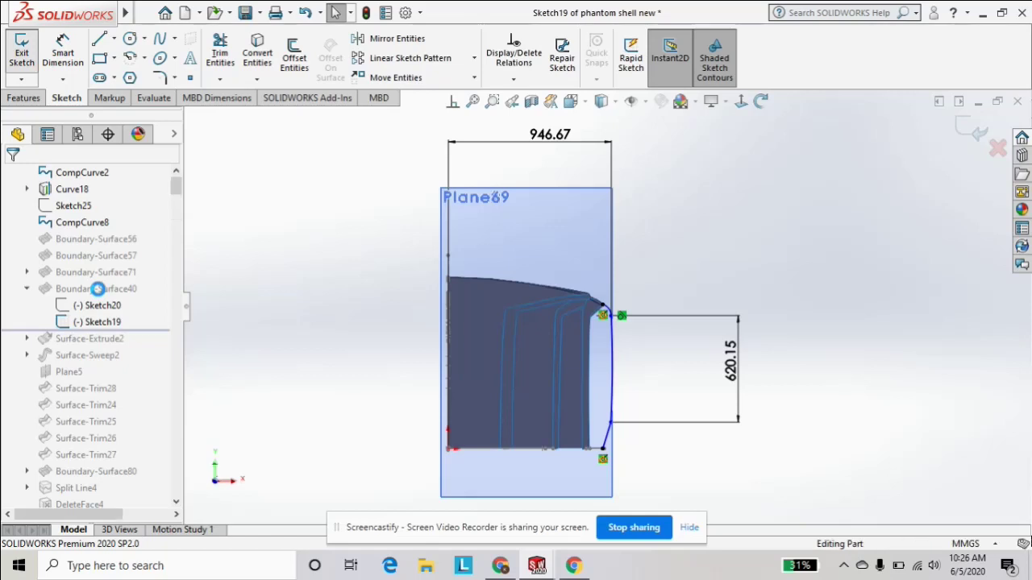
left_click(97, 289)
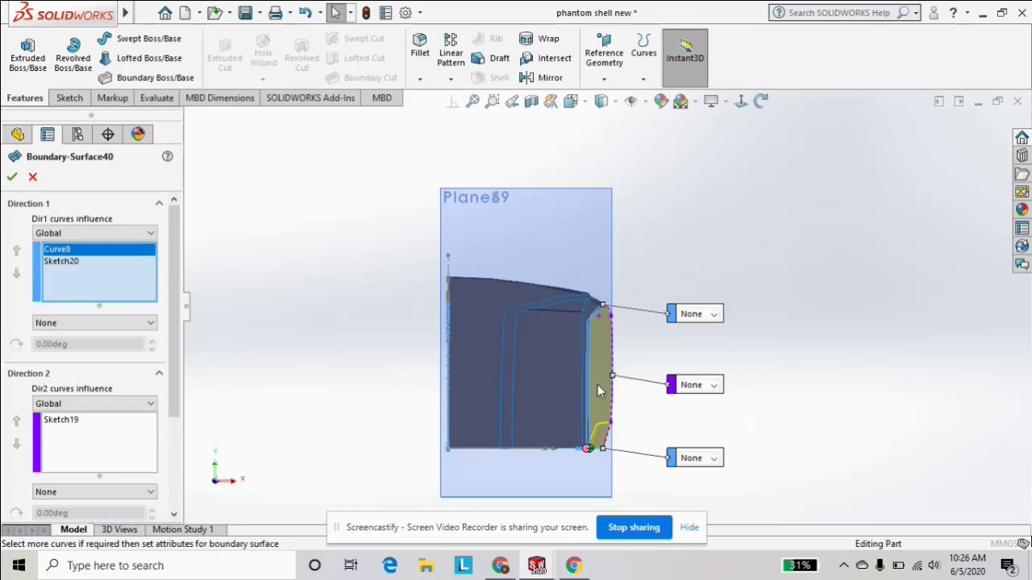
Orbit to a rear three-quarter view and compare the Sketch20, Sketch19 and Curve8 edges.
middle_click_drag(672, 373, 678, 381)
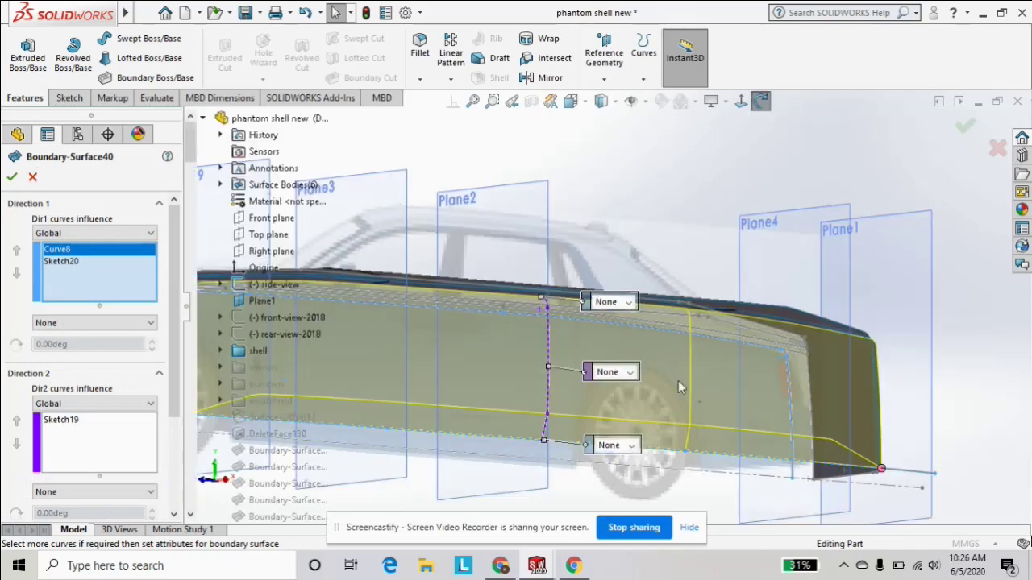
mouse_move(645, 150)
middle_mouse_down()
mouse_move(650, 165)
mouse_move(634, 173)
mouse_move(652, 219)
mouse_move(636, 470)
mouse_move(600, 507)
middle_mouse_up()
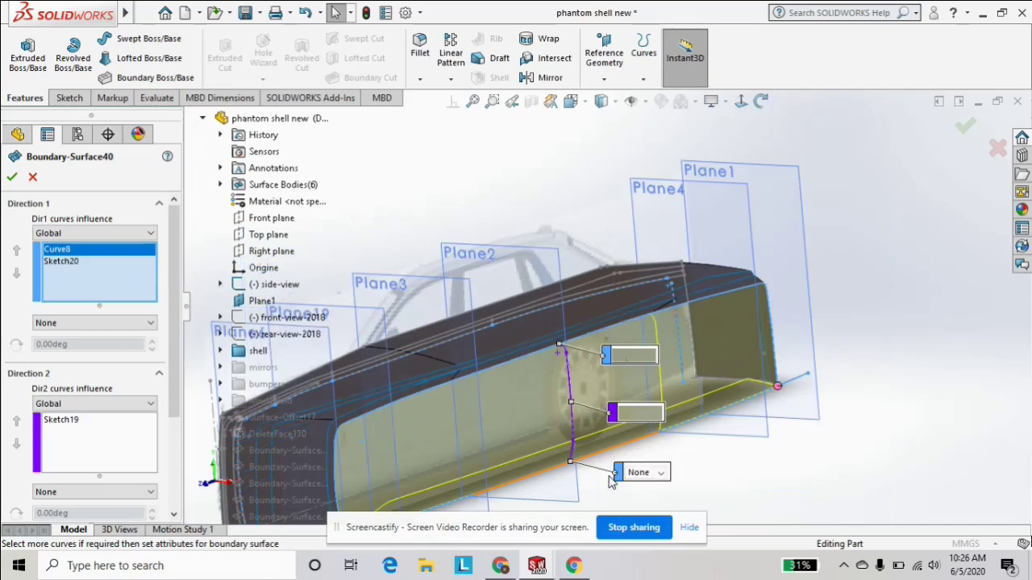
left_click(56, 262)
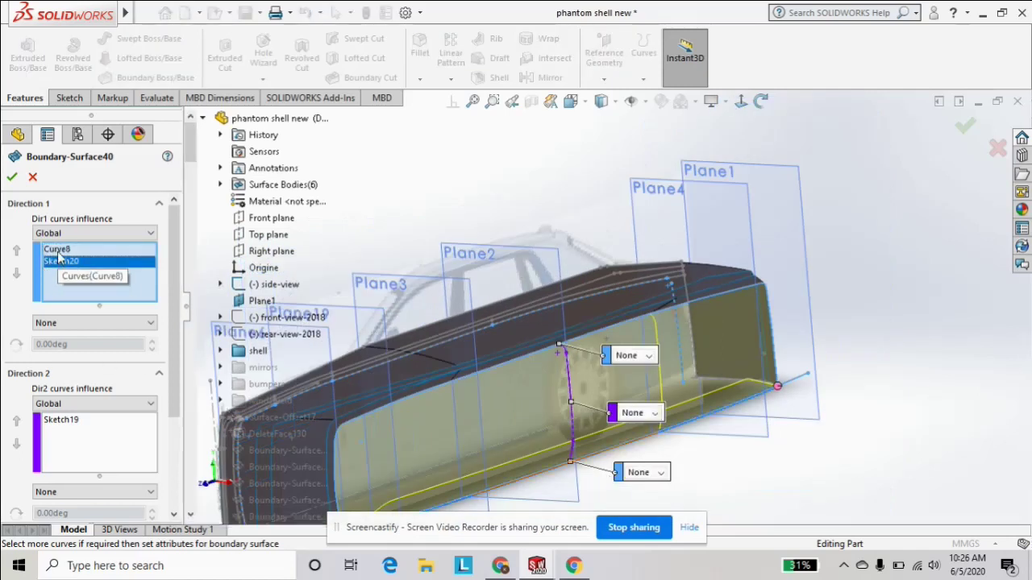
left_click(64, 426)
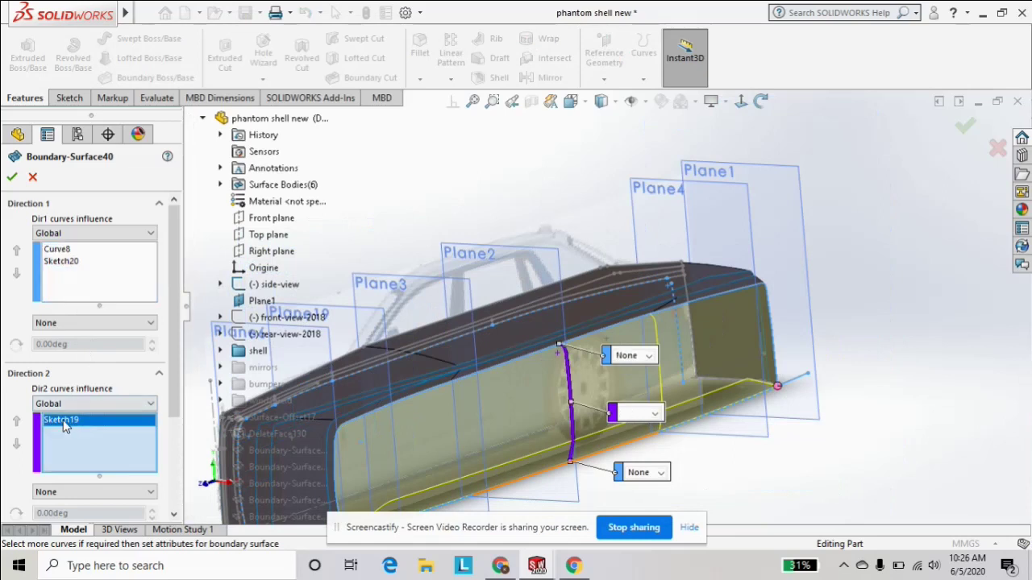
left_click(69, 250)
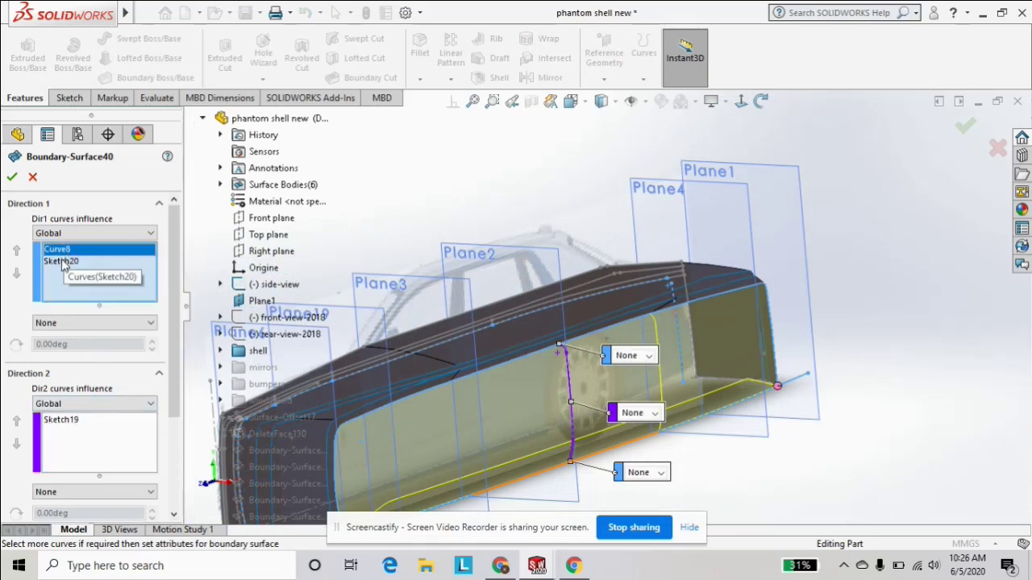
left_click(61, 262)
left_click(58, 252)
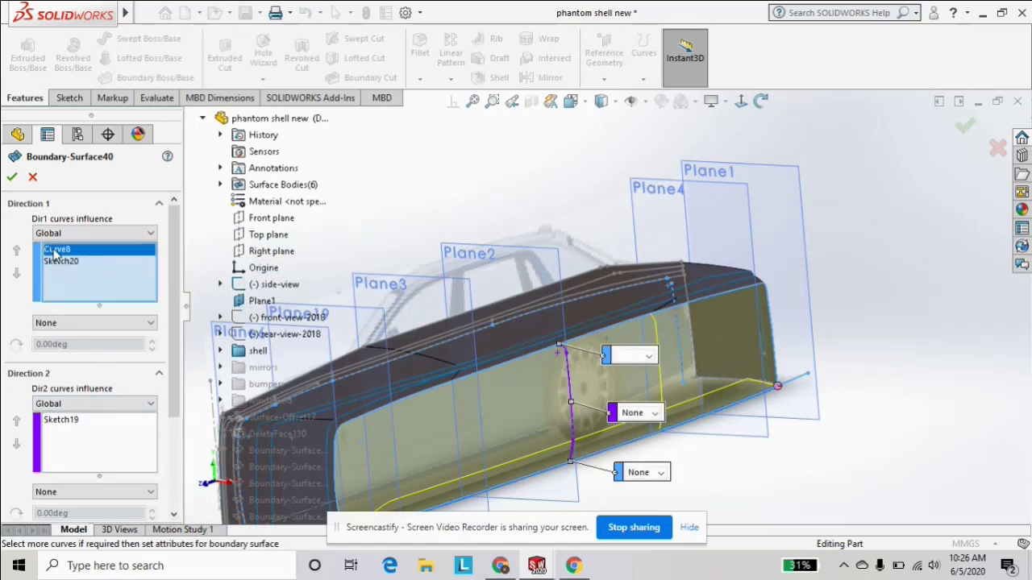
Keep no tangency on the top curve and confirm Boundary-Surface40.
scroll(635, 317, "up", 2)
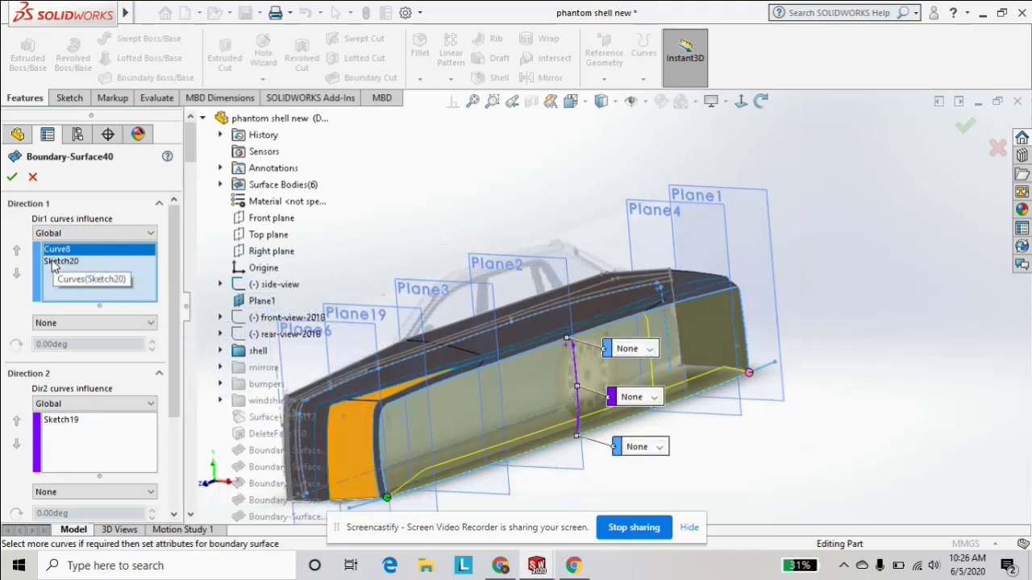
left_click(54, 263)
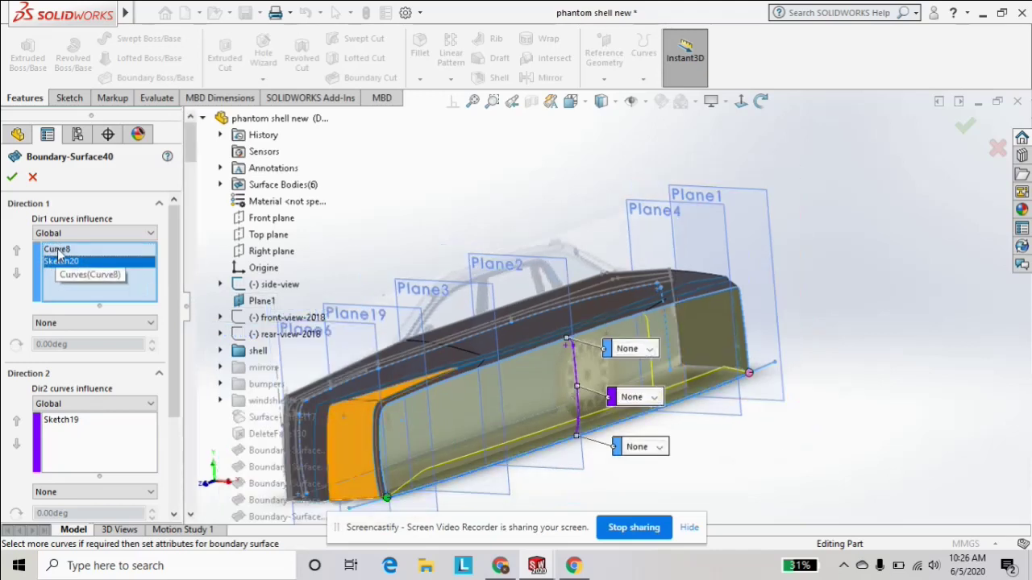
left_click(57, 250)
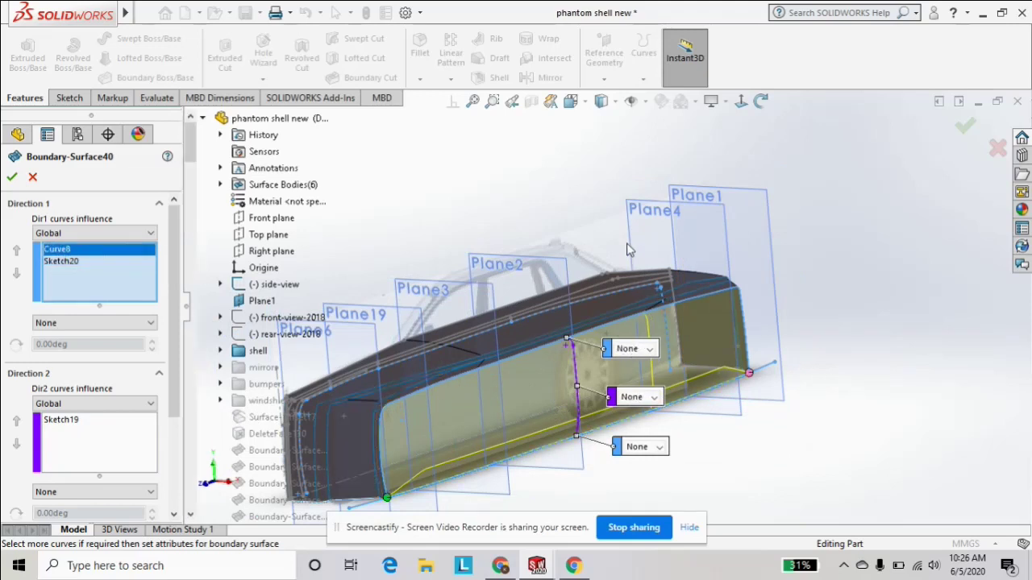
left_click(618, 349)
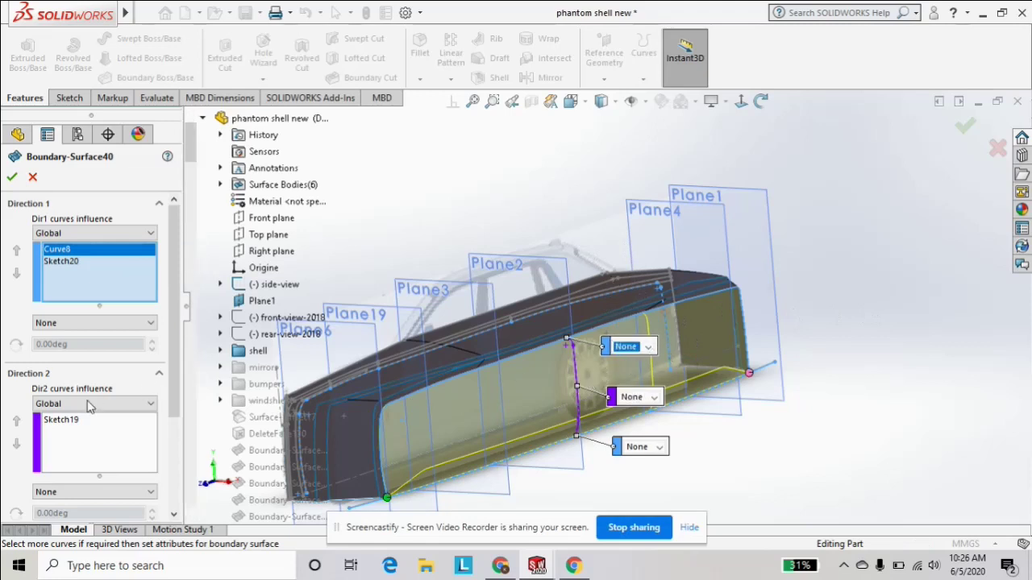
left_click(63, 421)
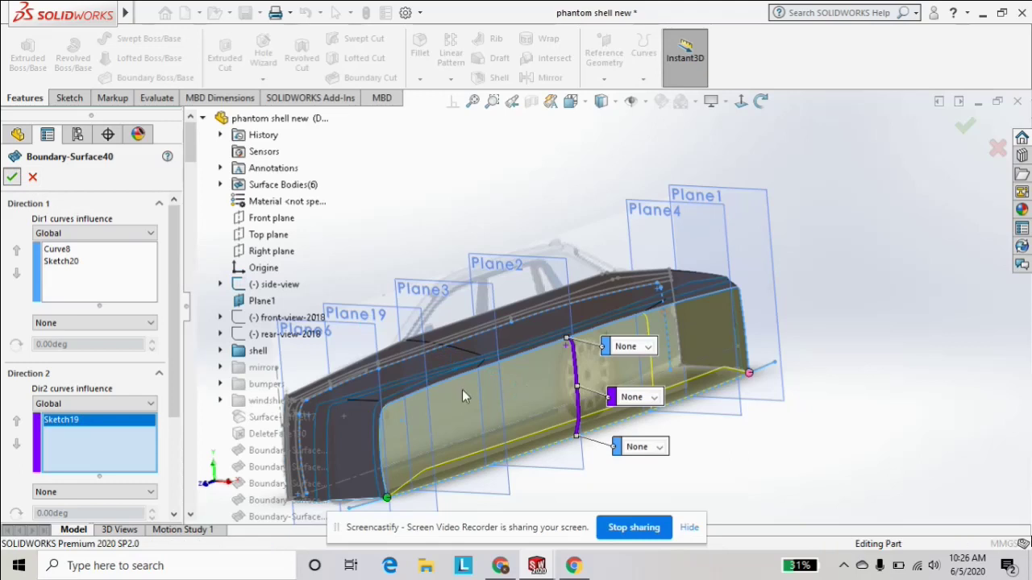
key("Return")
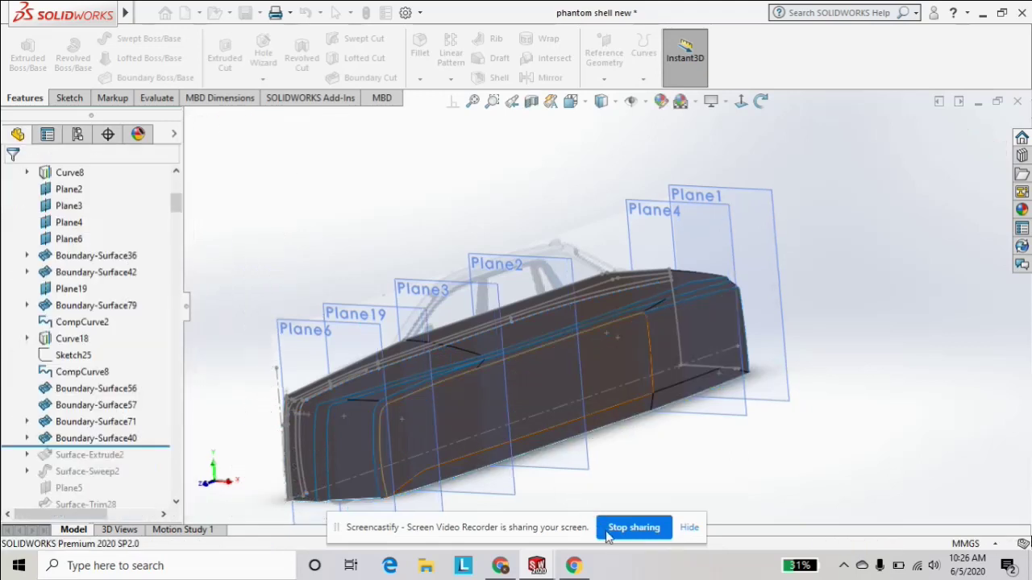